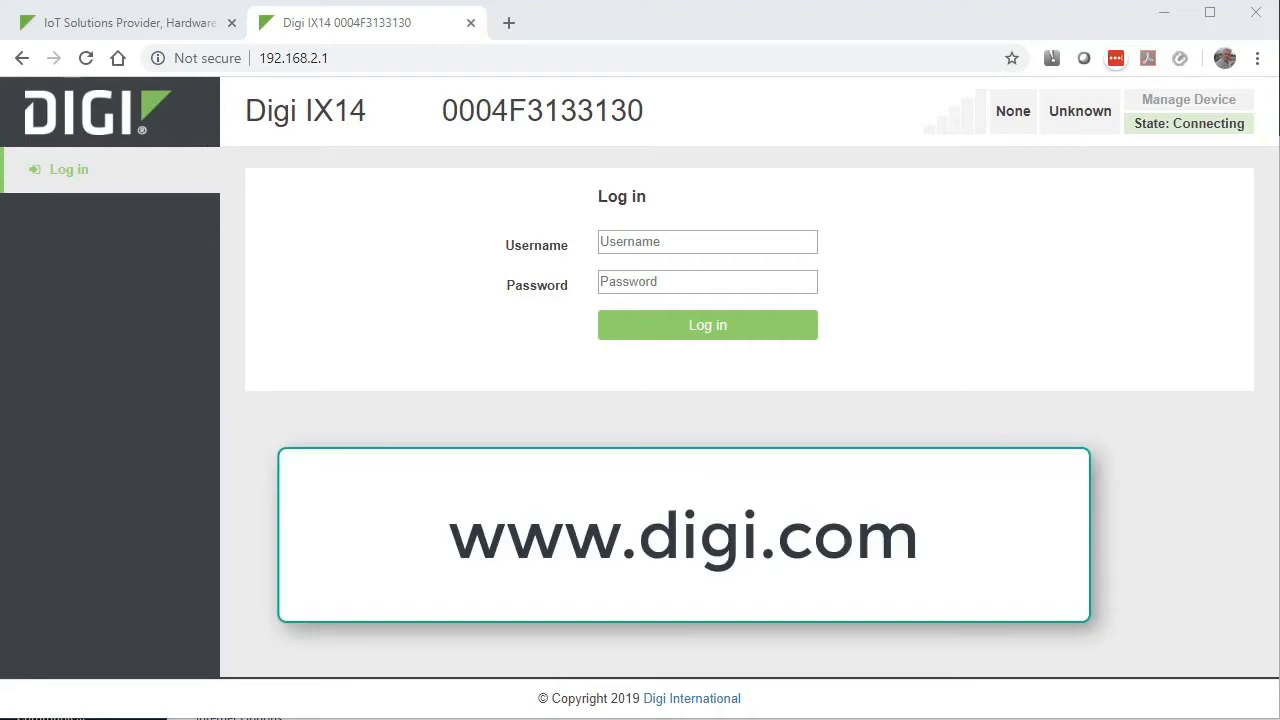
- On digi.com, go to the Support > Firmware Updates area
left_click(160, 24)
mouse_move(1112, 232)
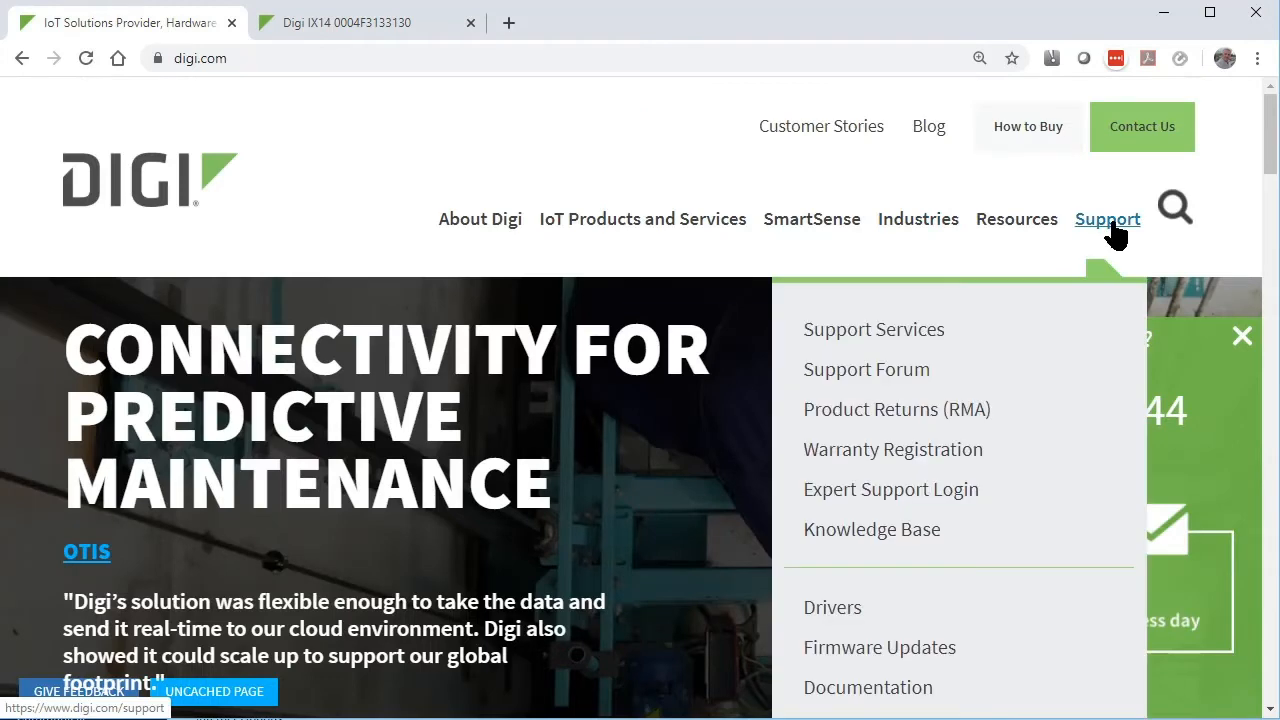
left_click(885, 650)
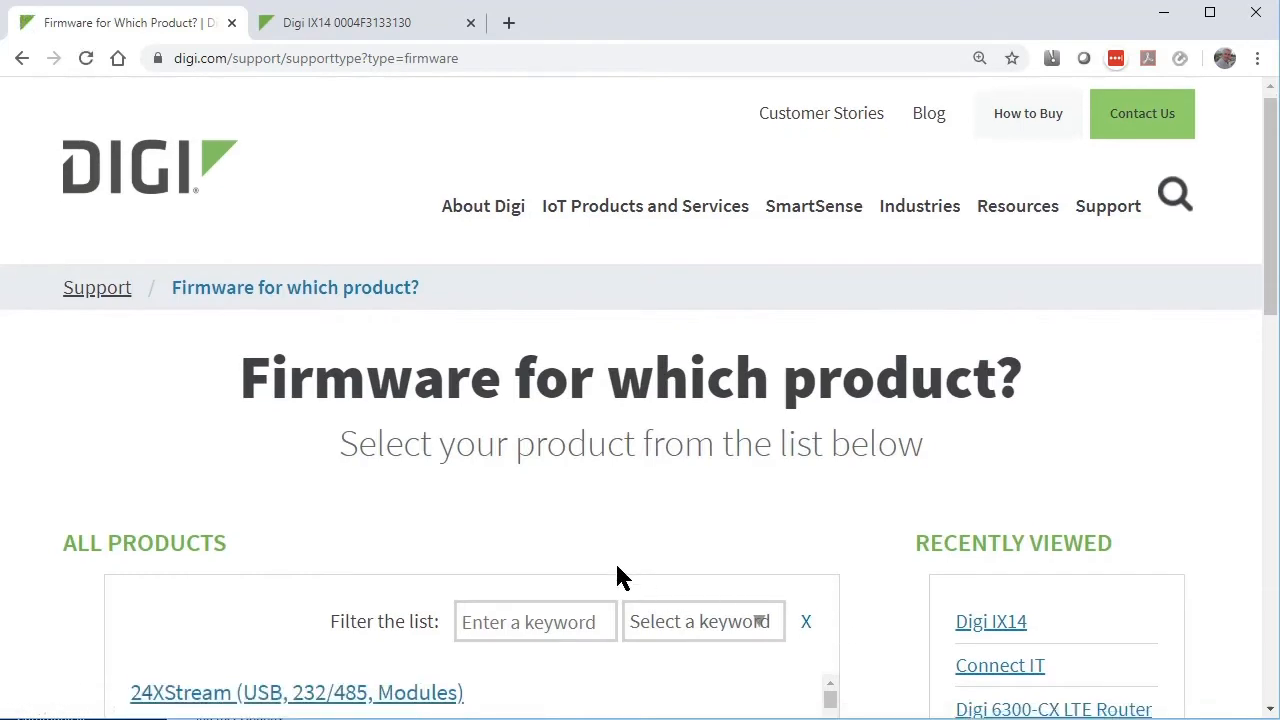
scroll(616, 556, "down", 4)
- Filter products by 'ix' and open the Digi IX14 page's firmware list
left_click(513, 234)
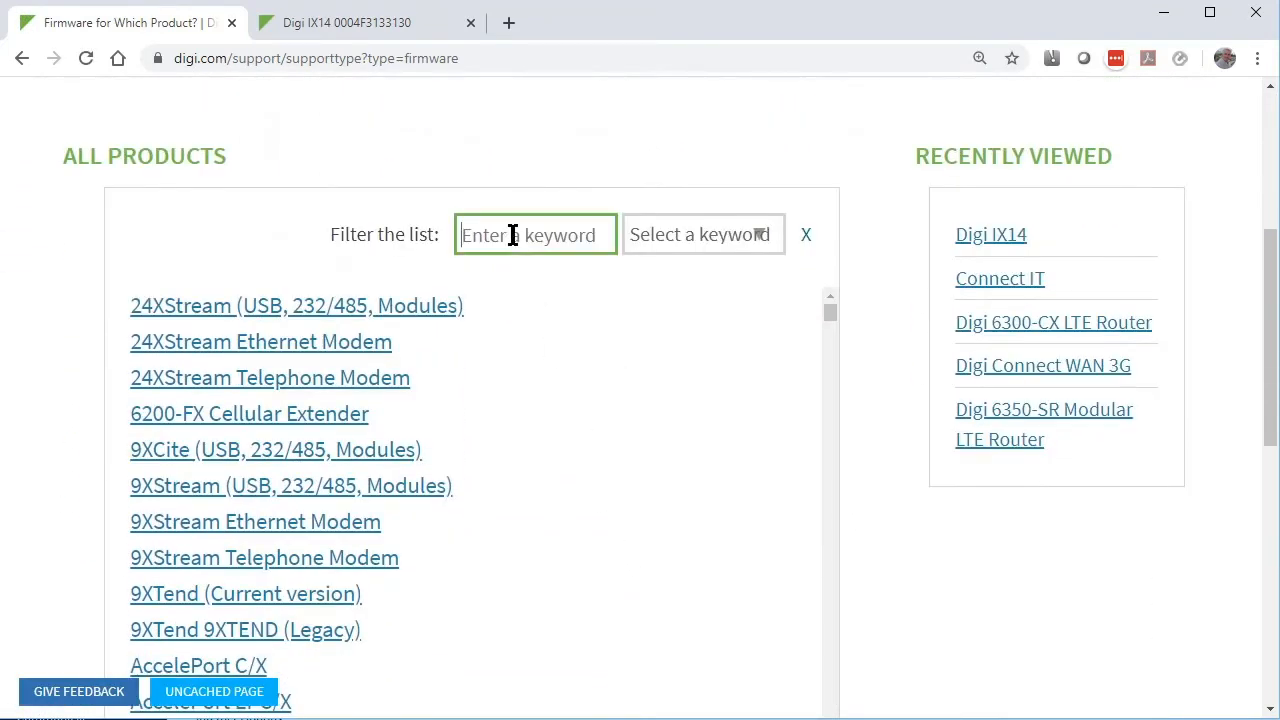
type("ix")
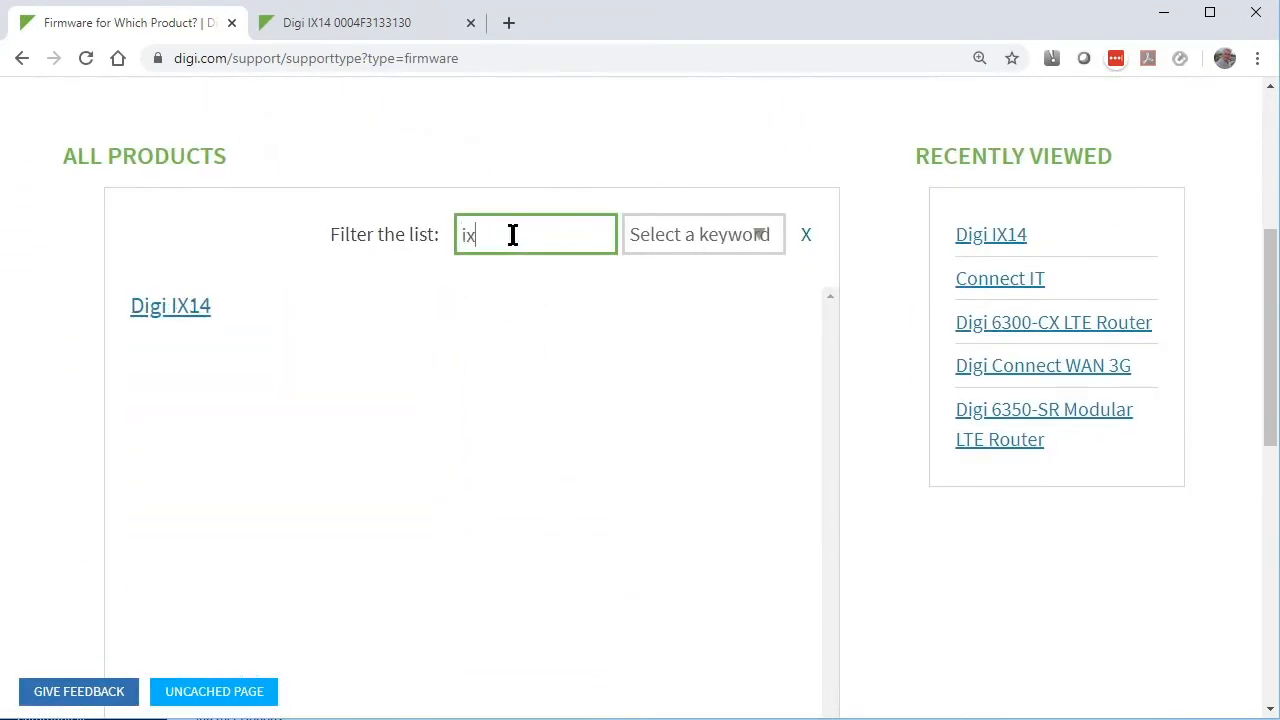
left_click(171, 308)
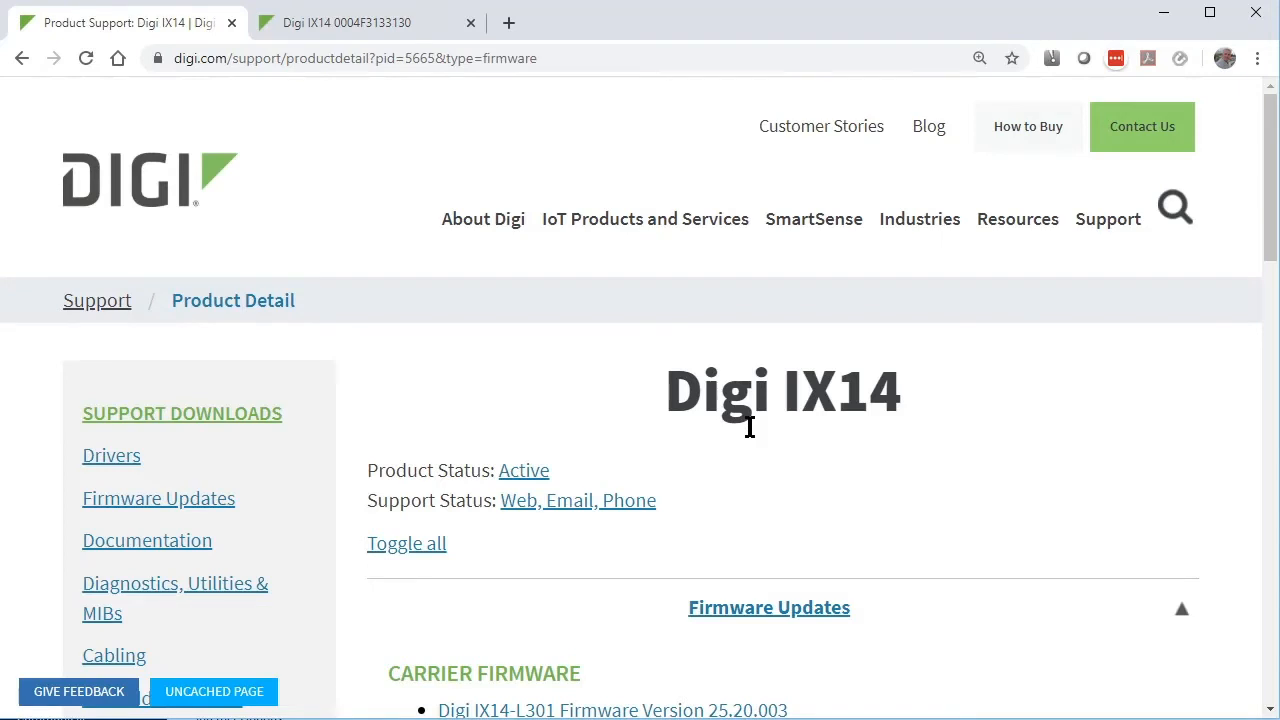
scroll(749, 427, "down", 4)
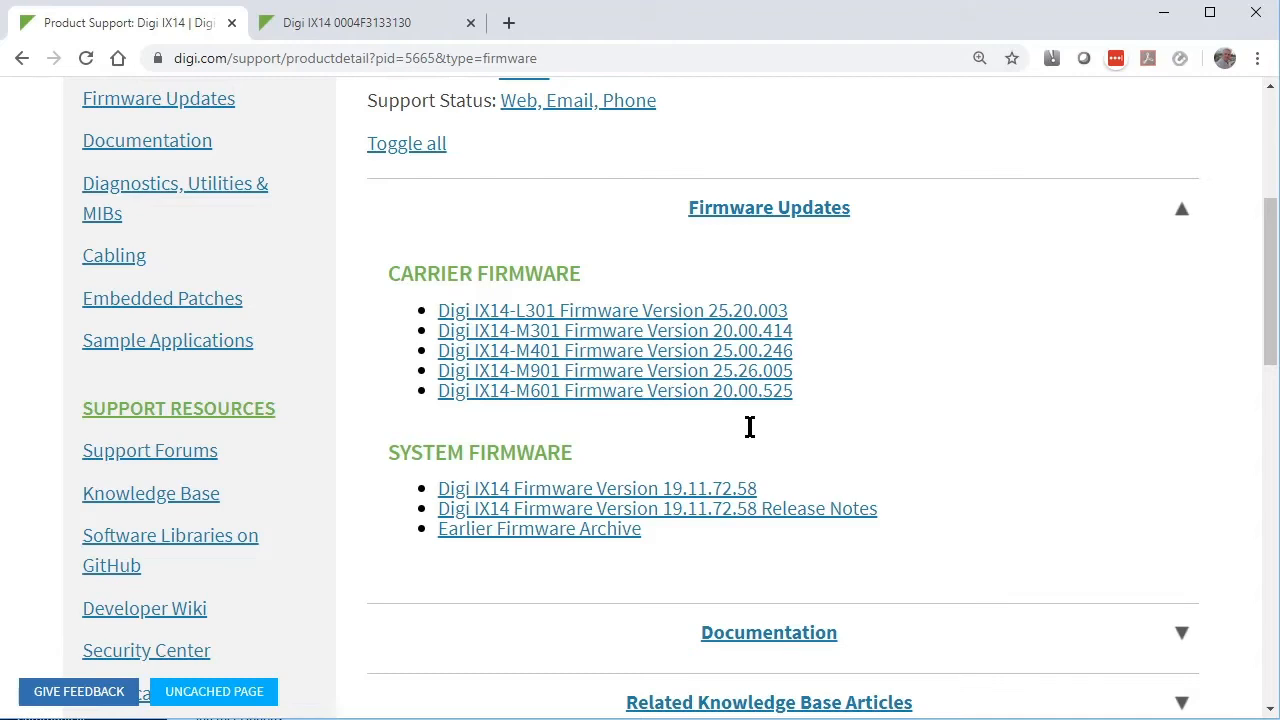
- Read the 19.11.72.58 release notes PDF through Change Log and Enhancements, then go back
left_click(803, 508)
scroll(805, 508, "down", 3)
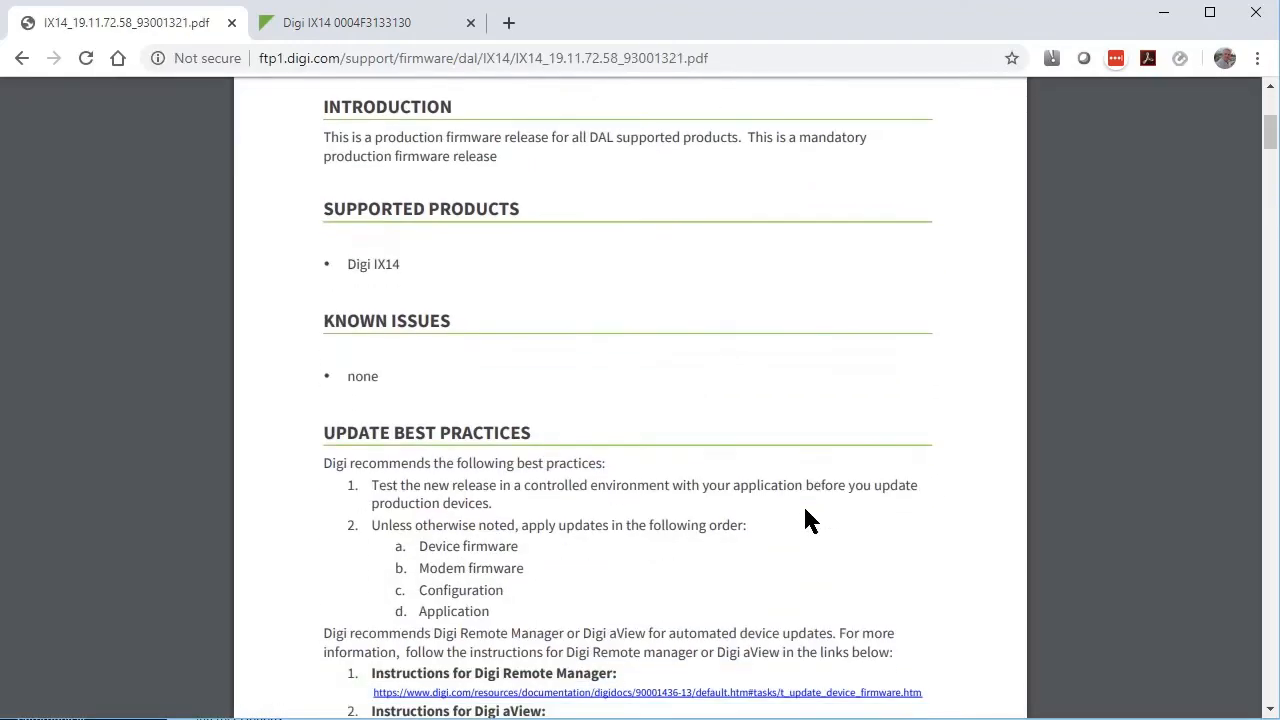
scroll(806, 509, "down", 5)
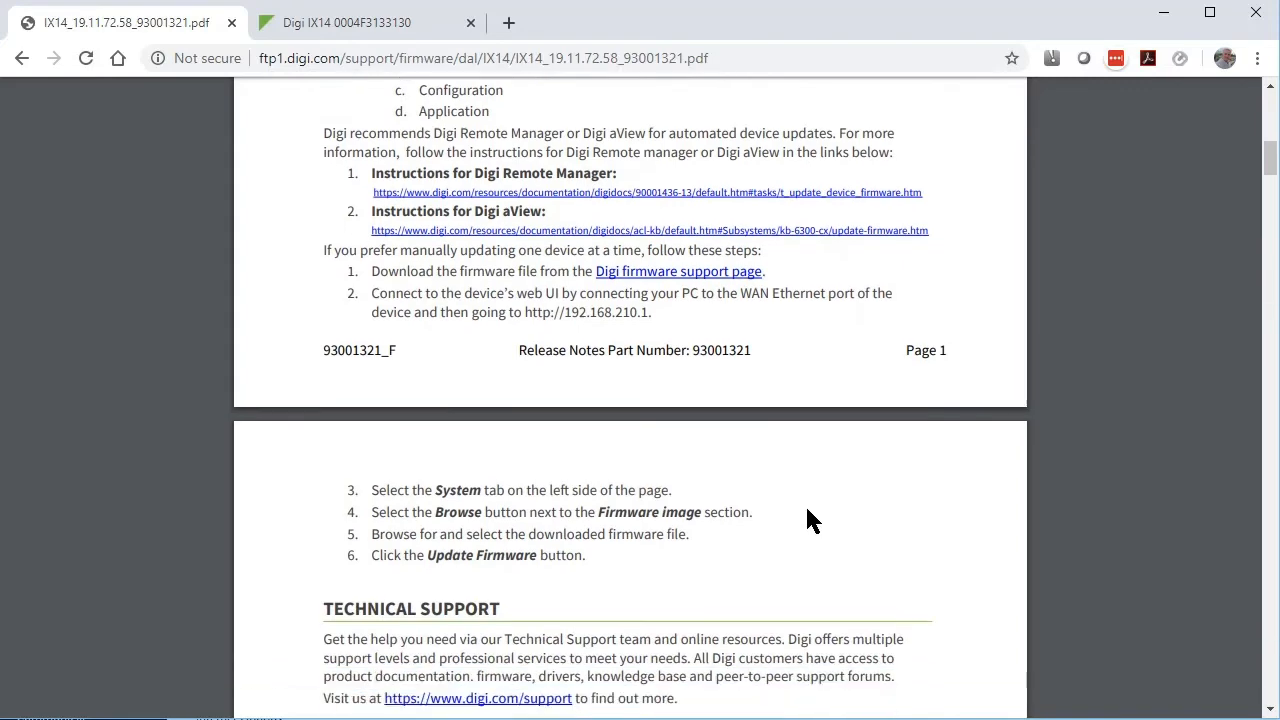
scroll(806, 510, "down", 5)
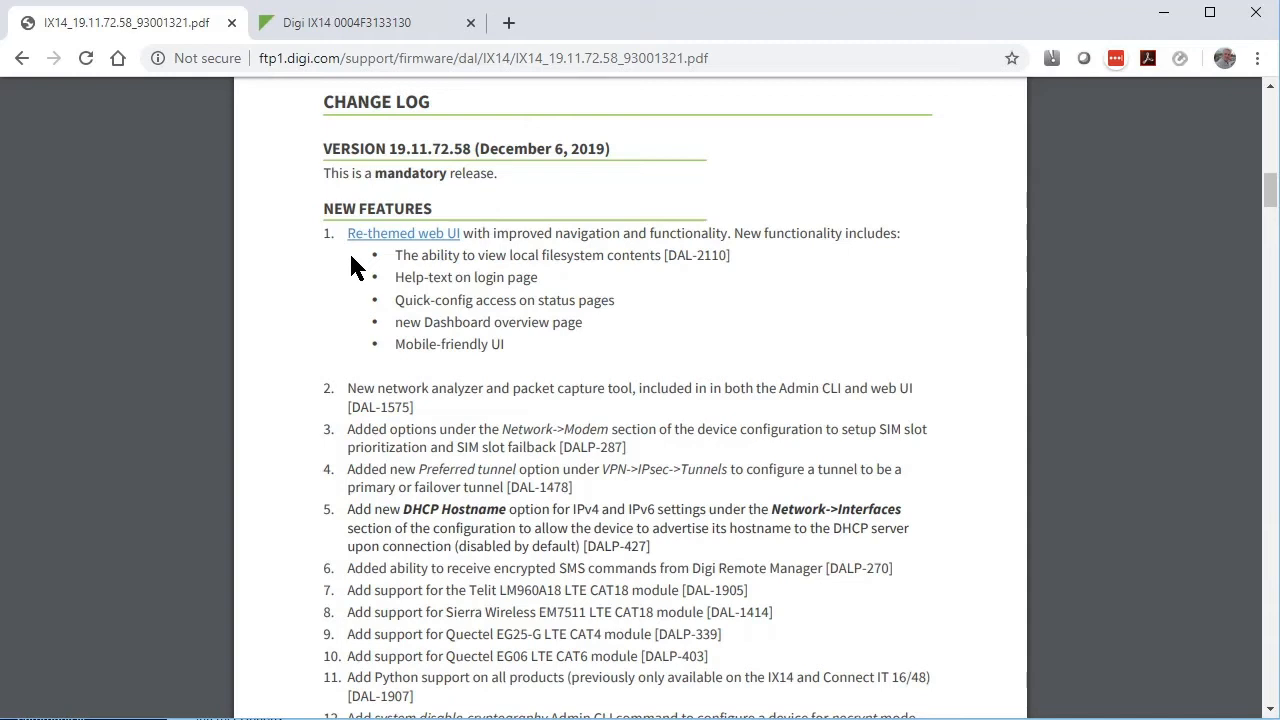
scroll(350, 265, "down", 7)
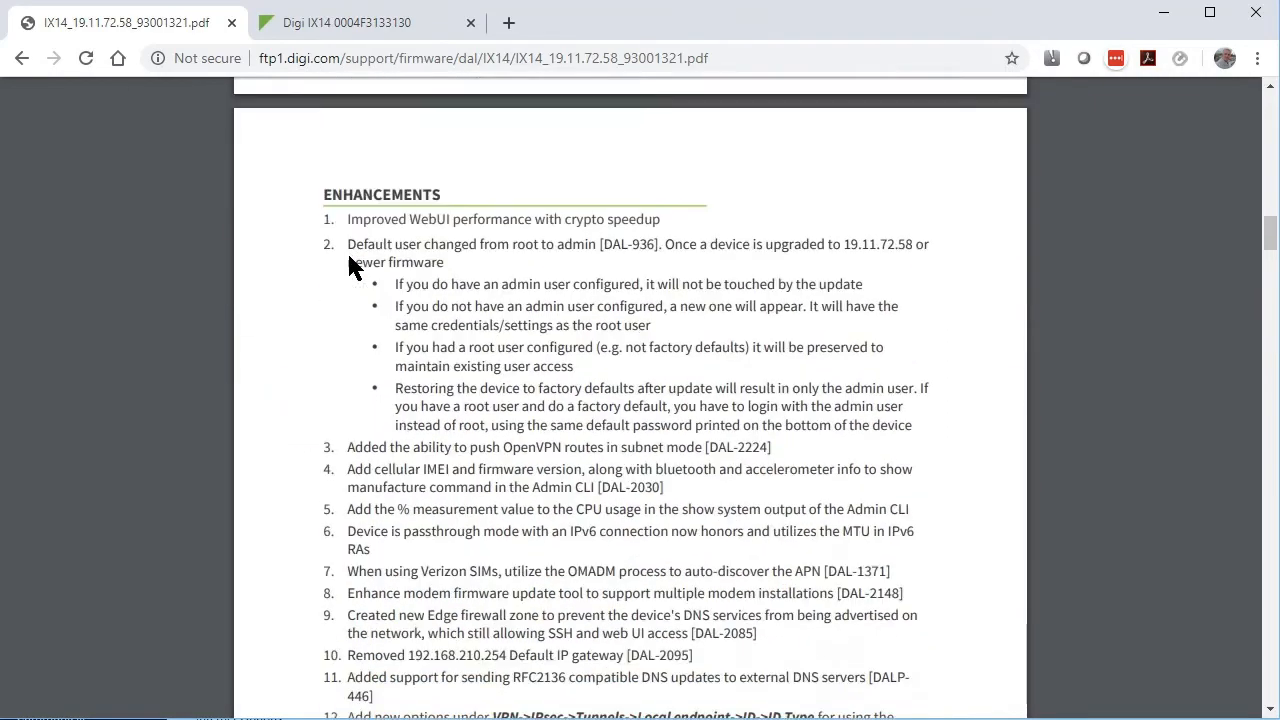
scroll(349, 262, "down", 1)
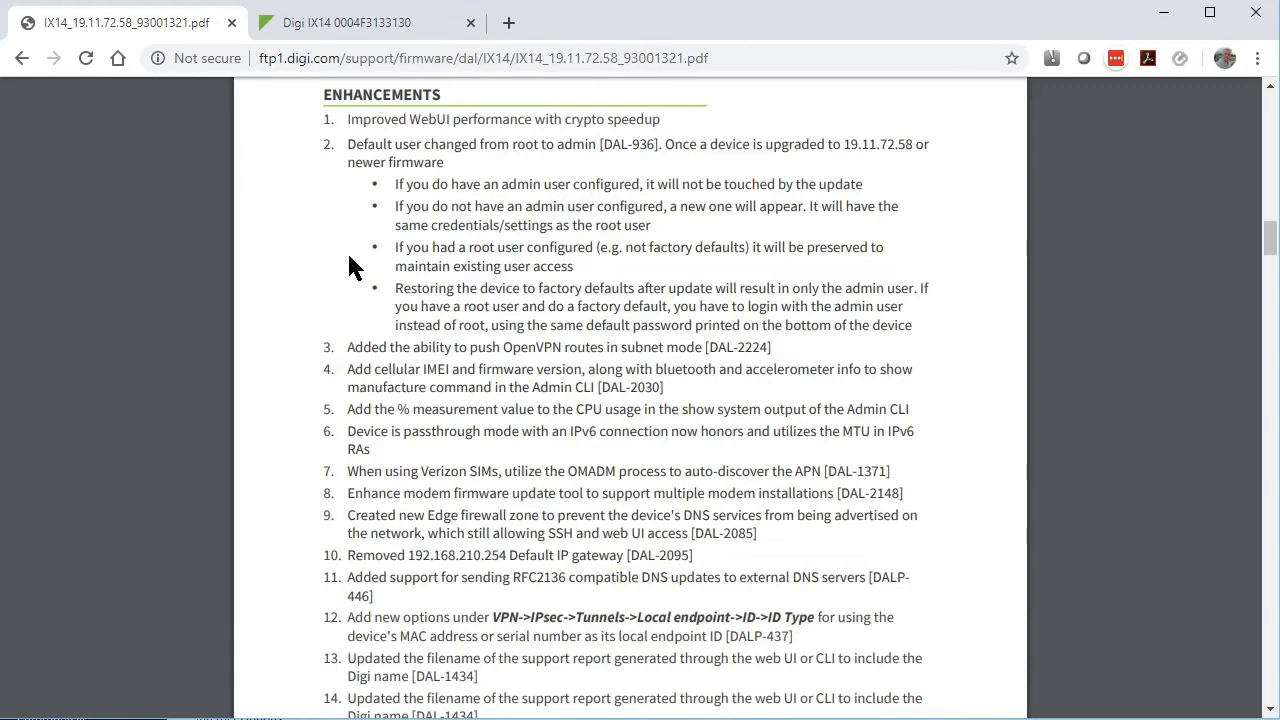
left_click(21, 59)
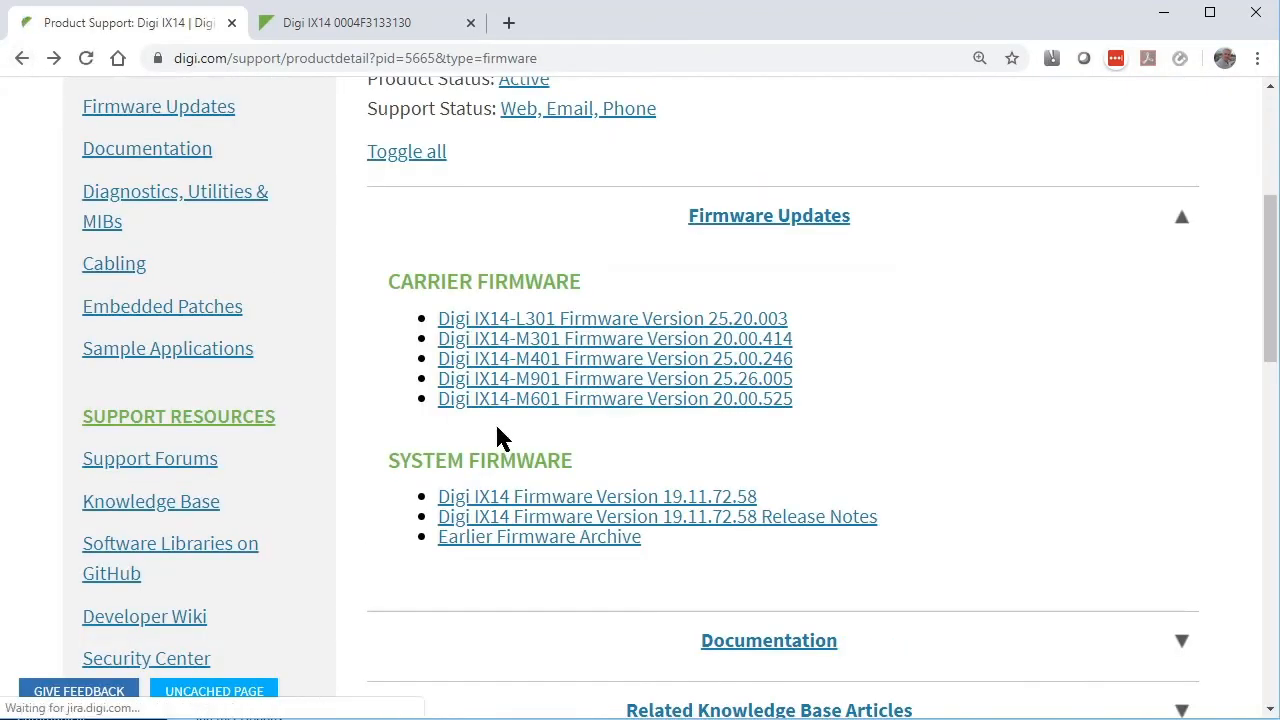
- Save IX14-19.11.72.58-image-signed.bin into Desktop\Firmware\IX14, then return to the router tab
right_click(624, 508)
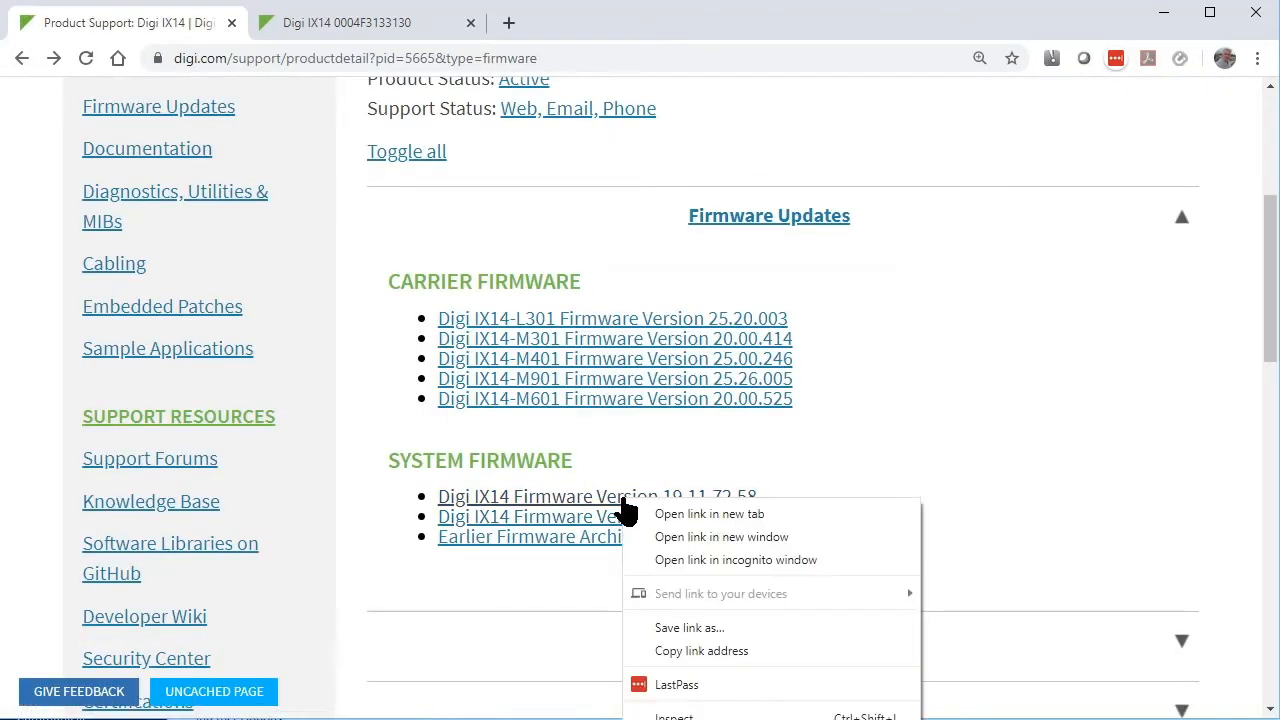
left_click(706, 642)
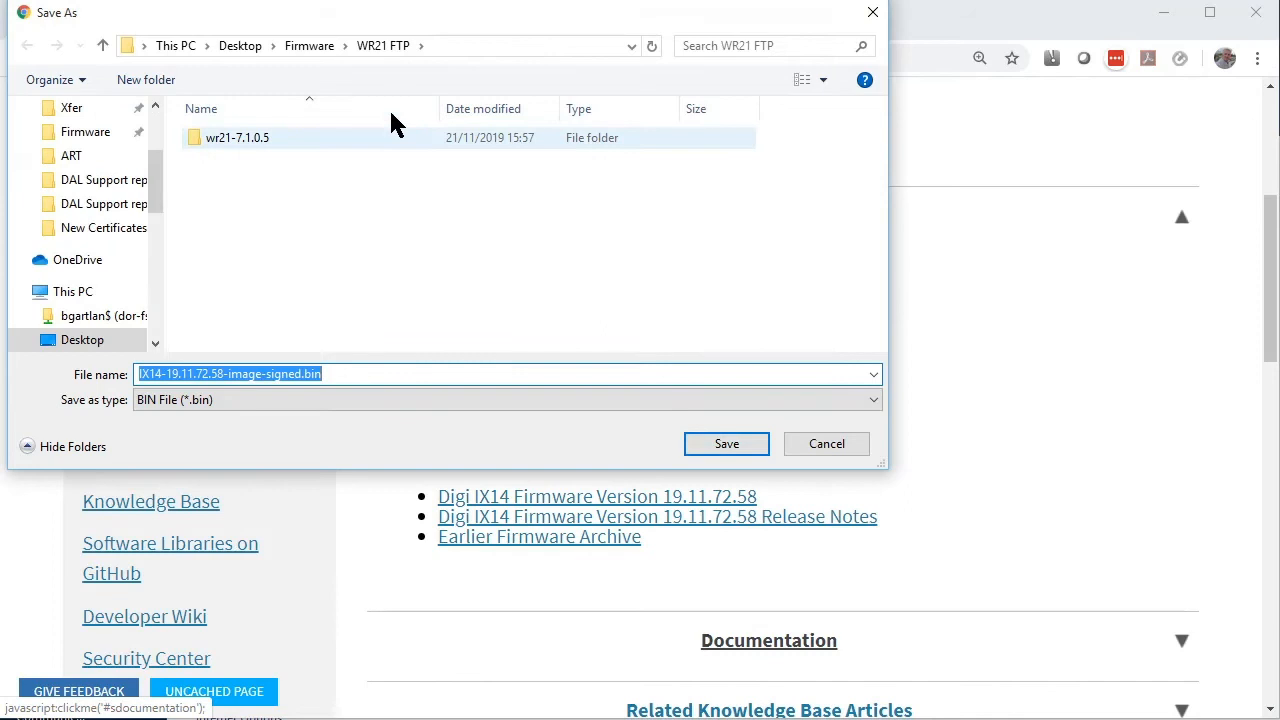
left_click(312, 46)
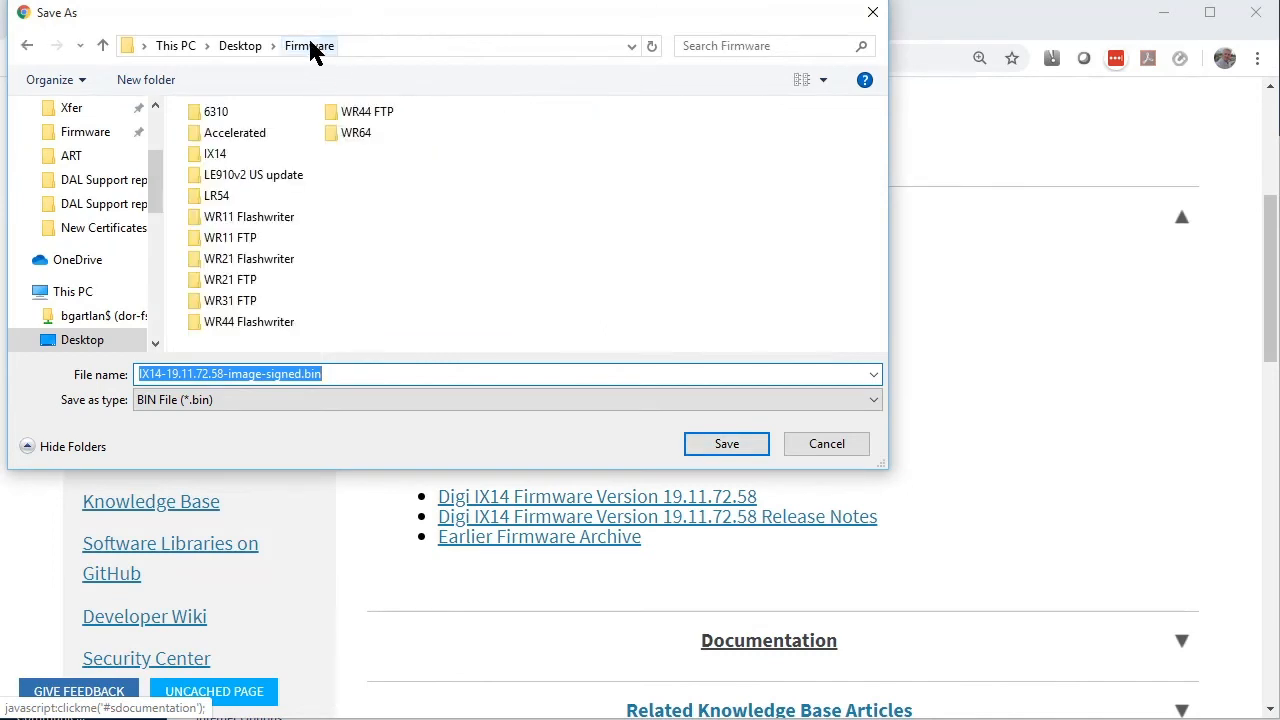
double_click(212, 156)
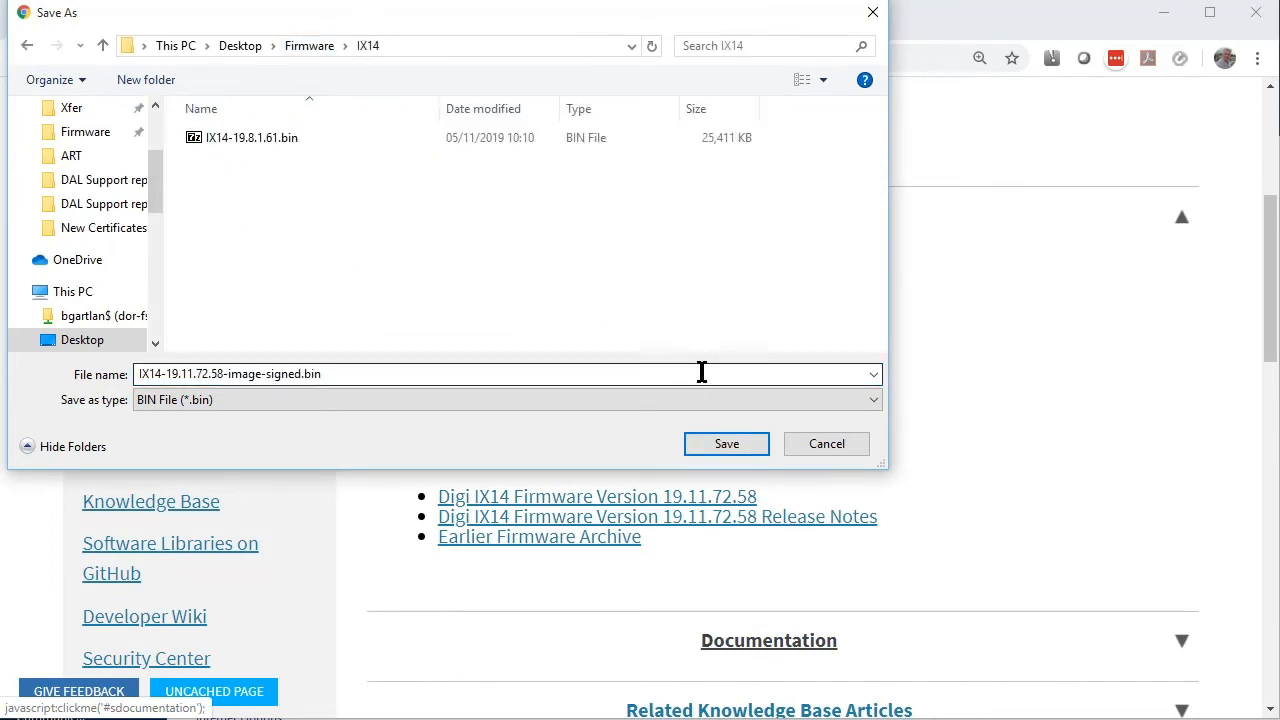
left_click(727, 447)
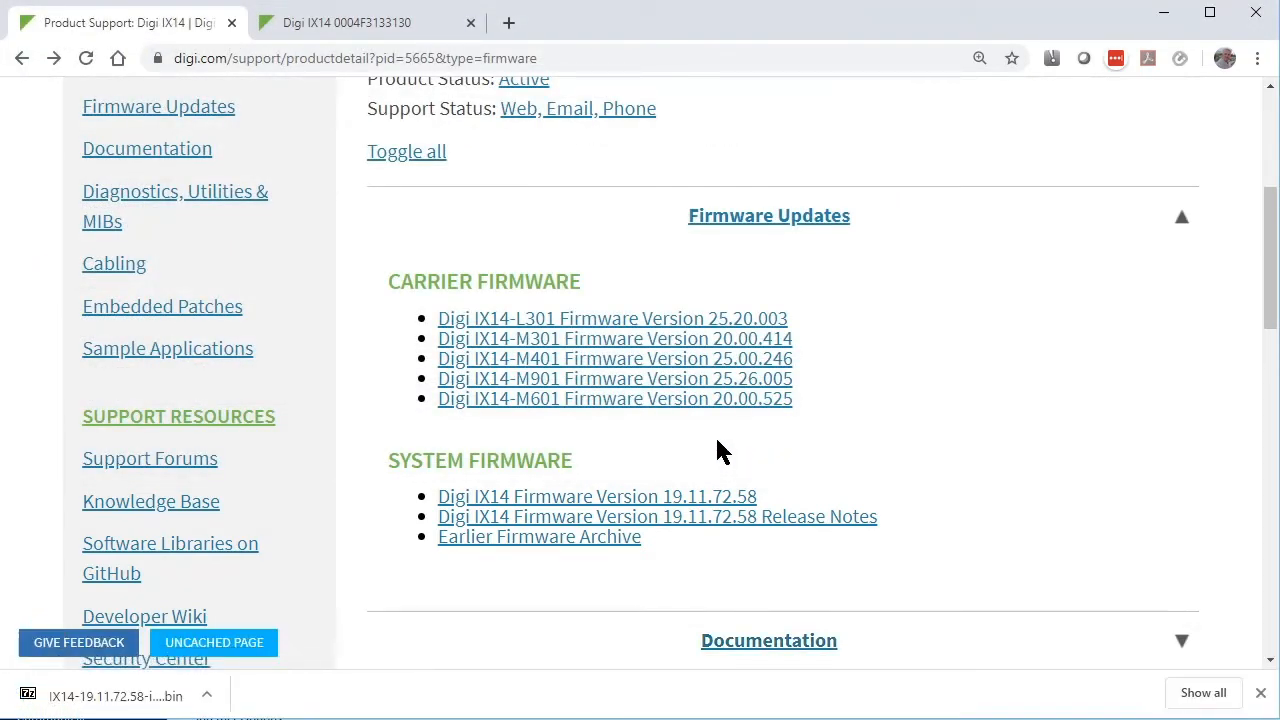
left_click(395, 30)
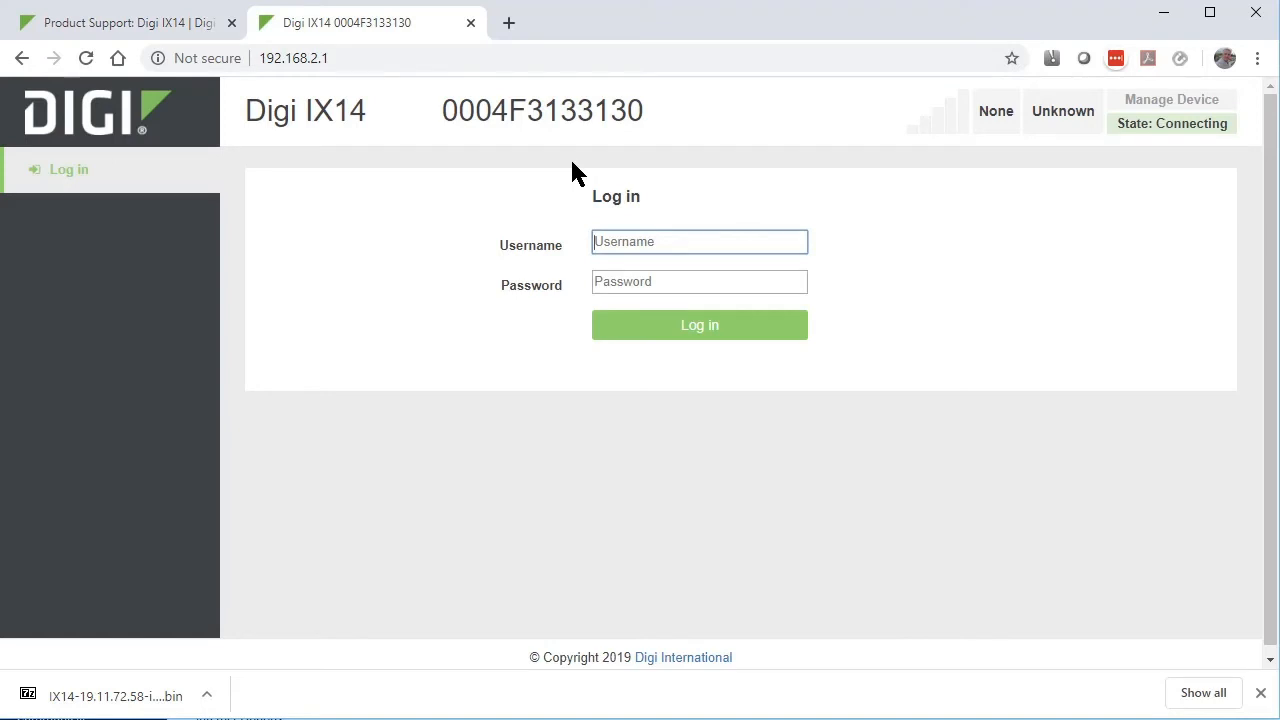
- Log in to the router's web UI with the router credentials
type("root")
key("Tab")
key("ctrl+v")
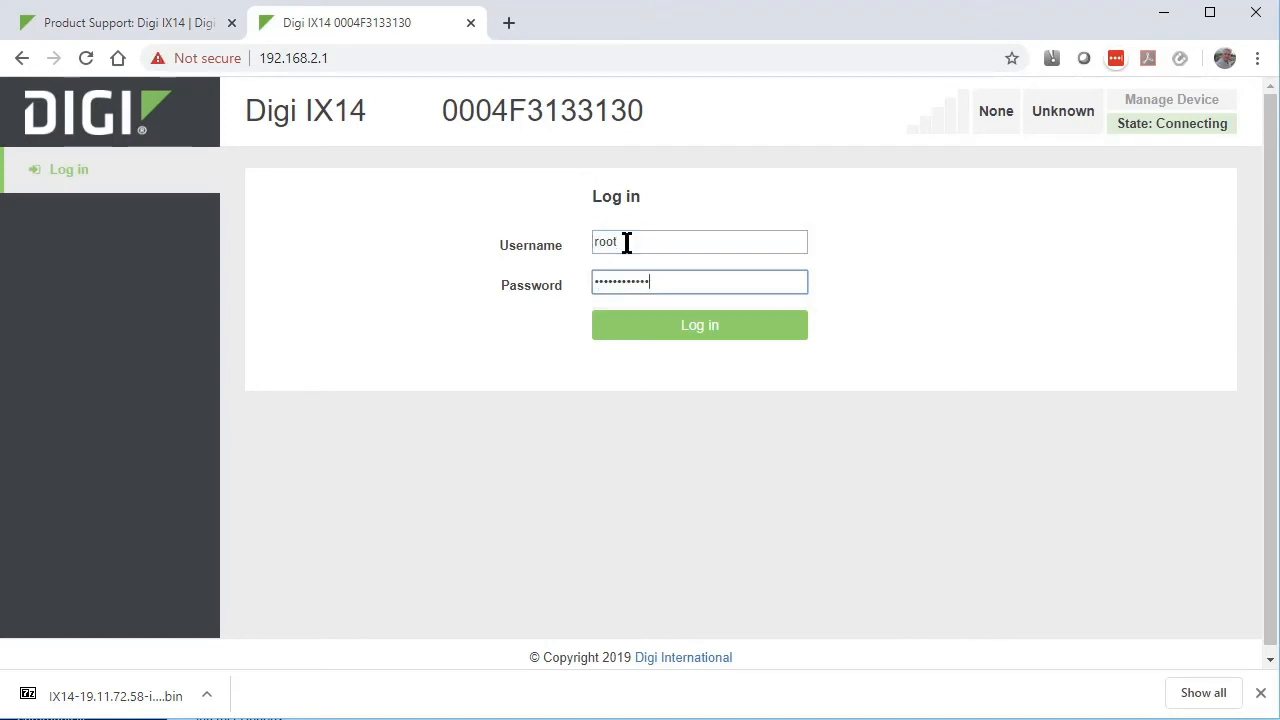
key("Return")
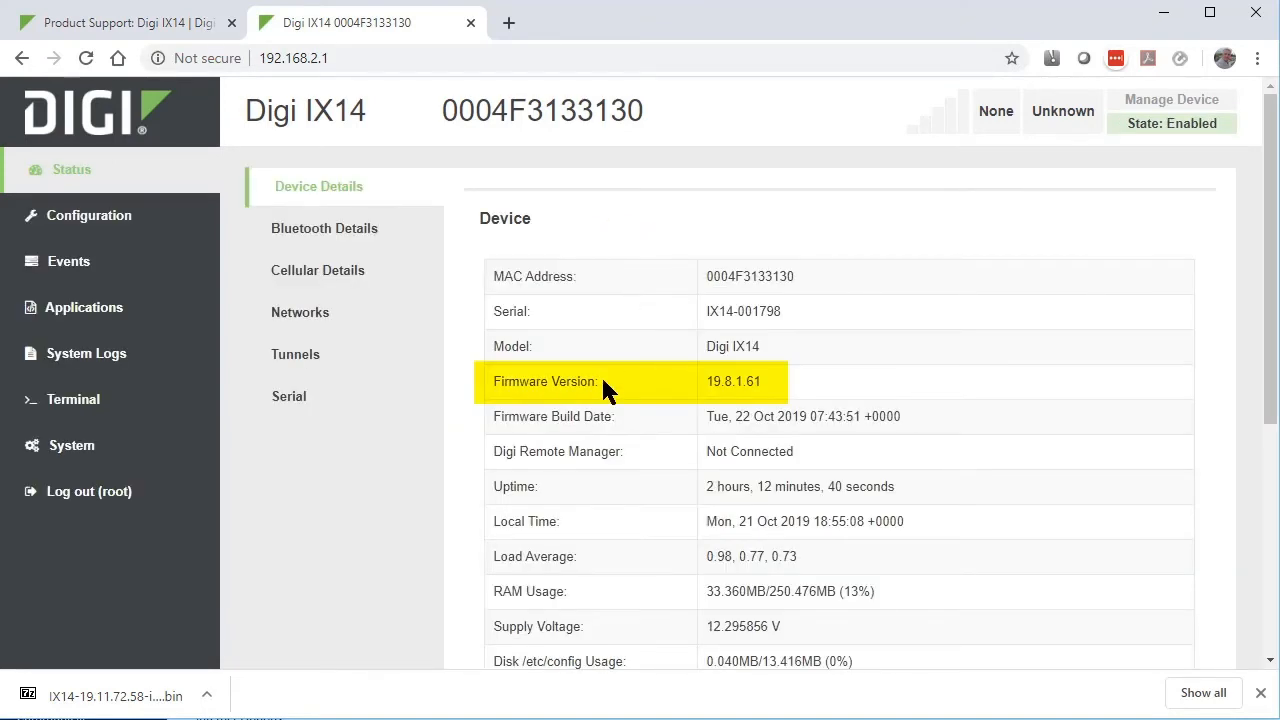
- Note the current firmware version 19.8.1.61 and open the System page
left_click_drag(598, 381, 518, 391)
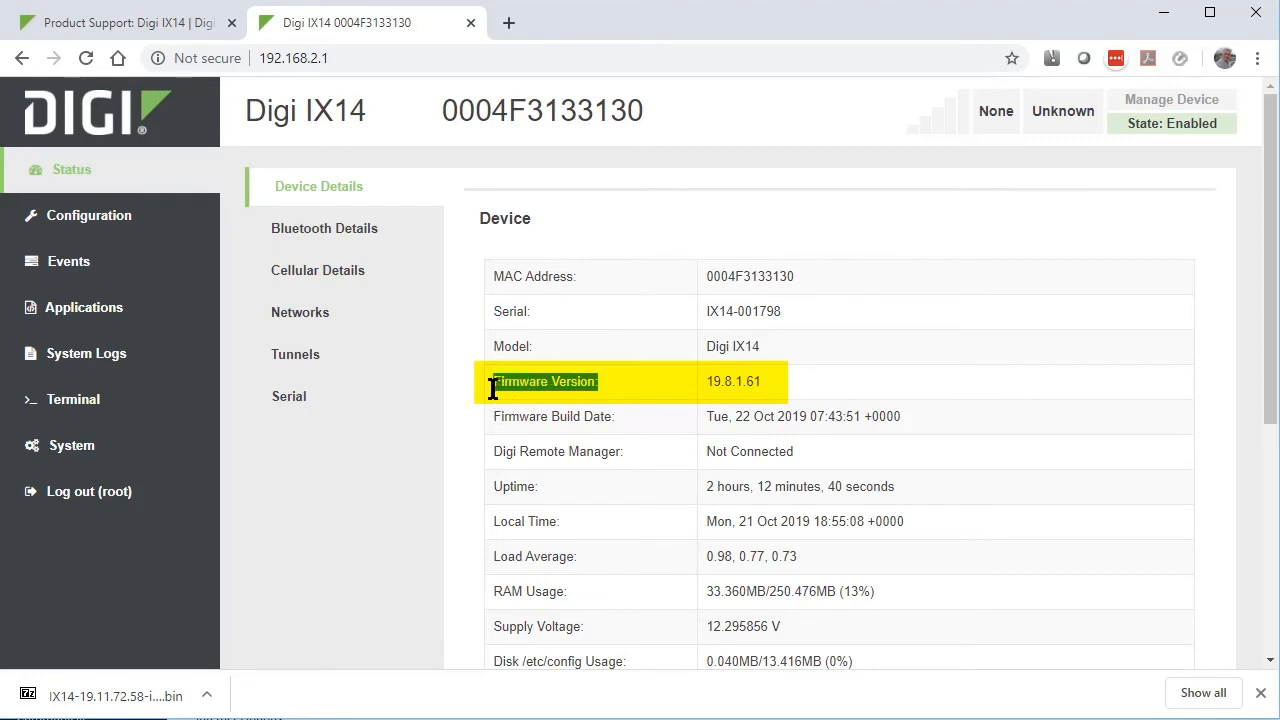
left_click(541, 418)
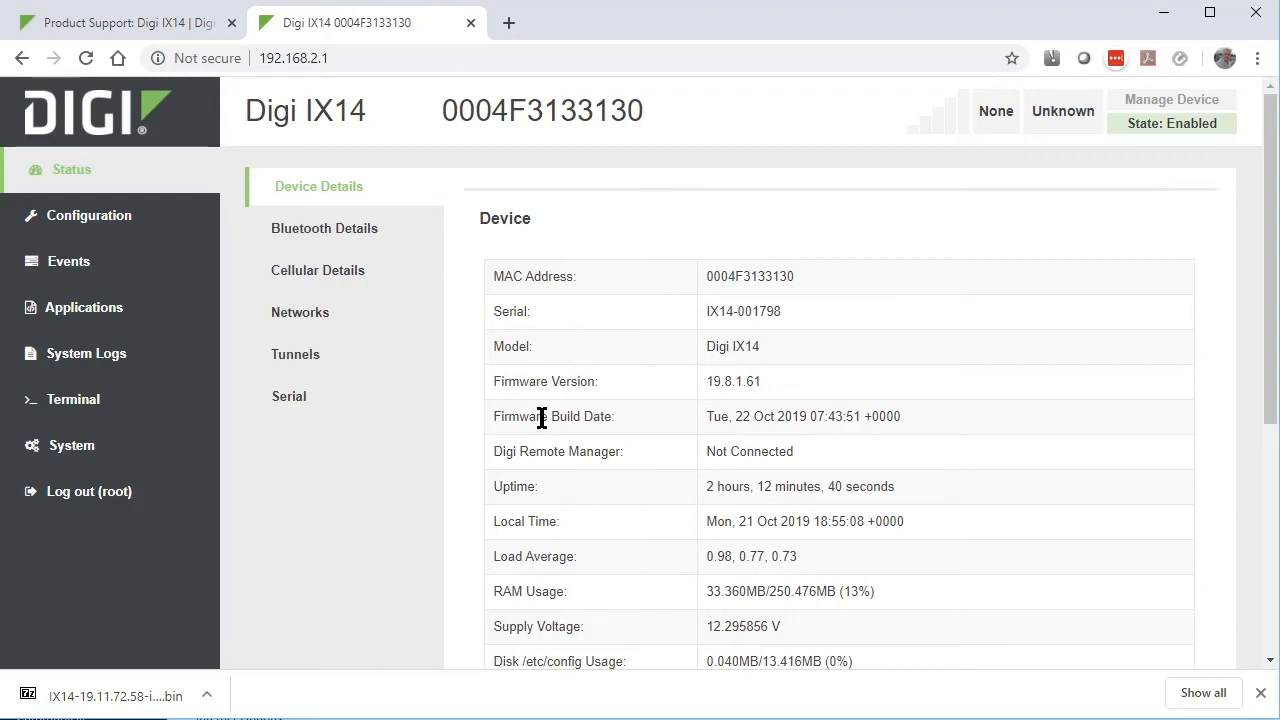
left_click(110, 458)
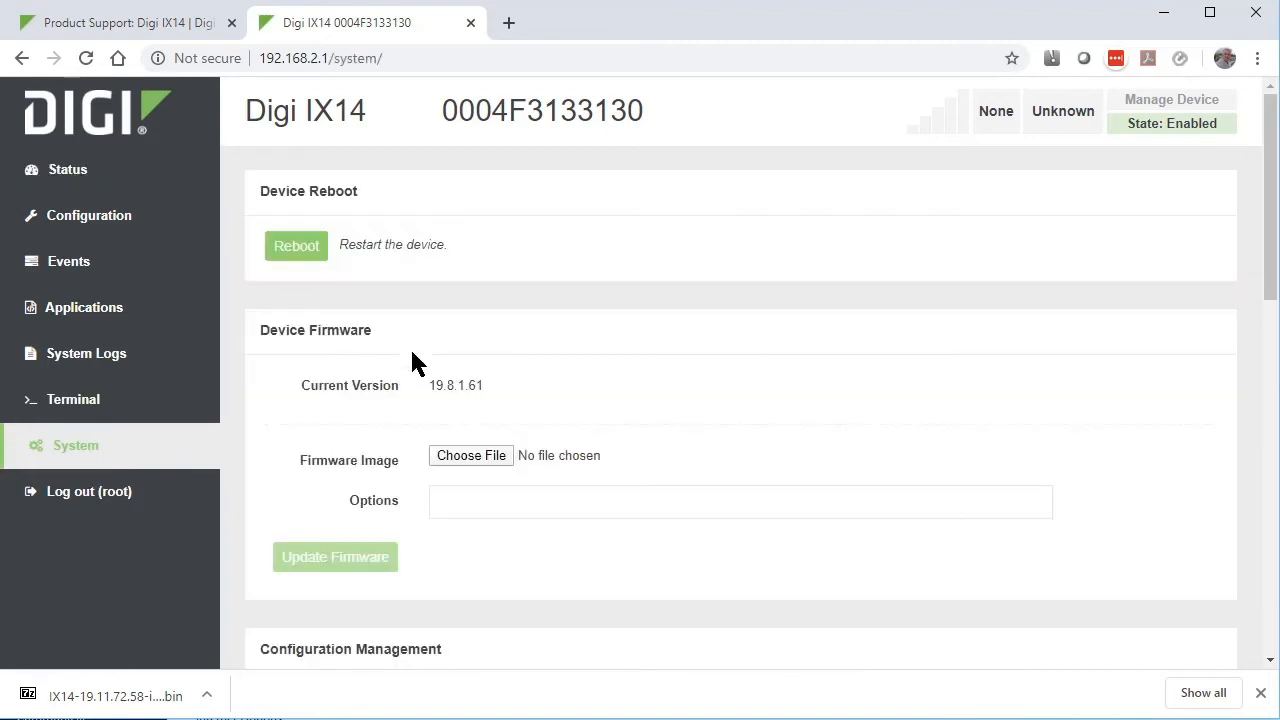
- Choose IX14-19.11.72.58-image-signed.bin from Firmware\IX14 and start the firmware update
left_click(470, 456)
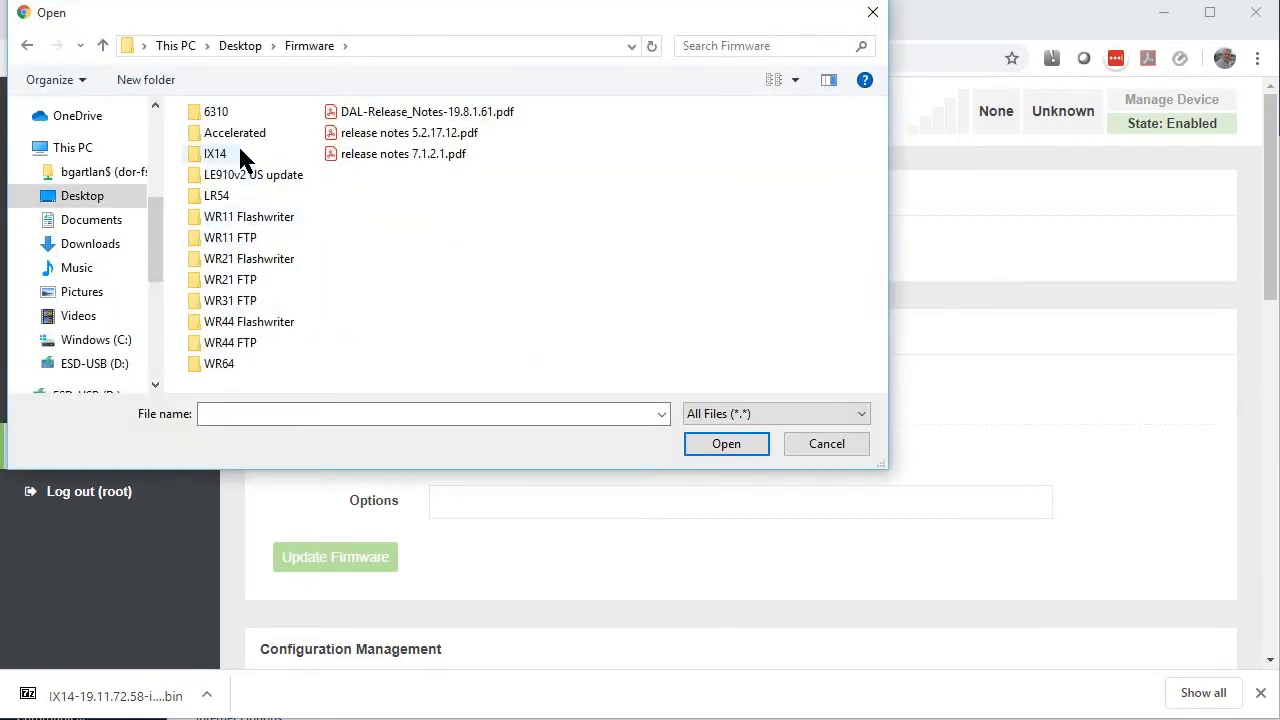
double_click(240, 152)
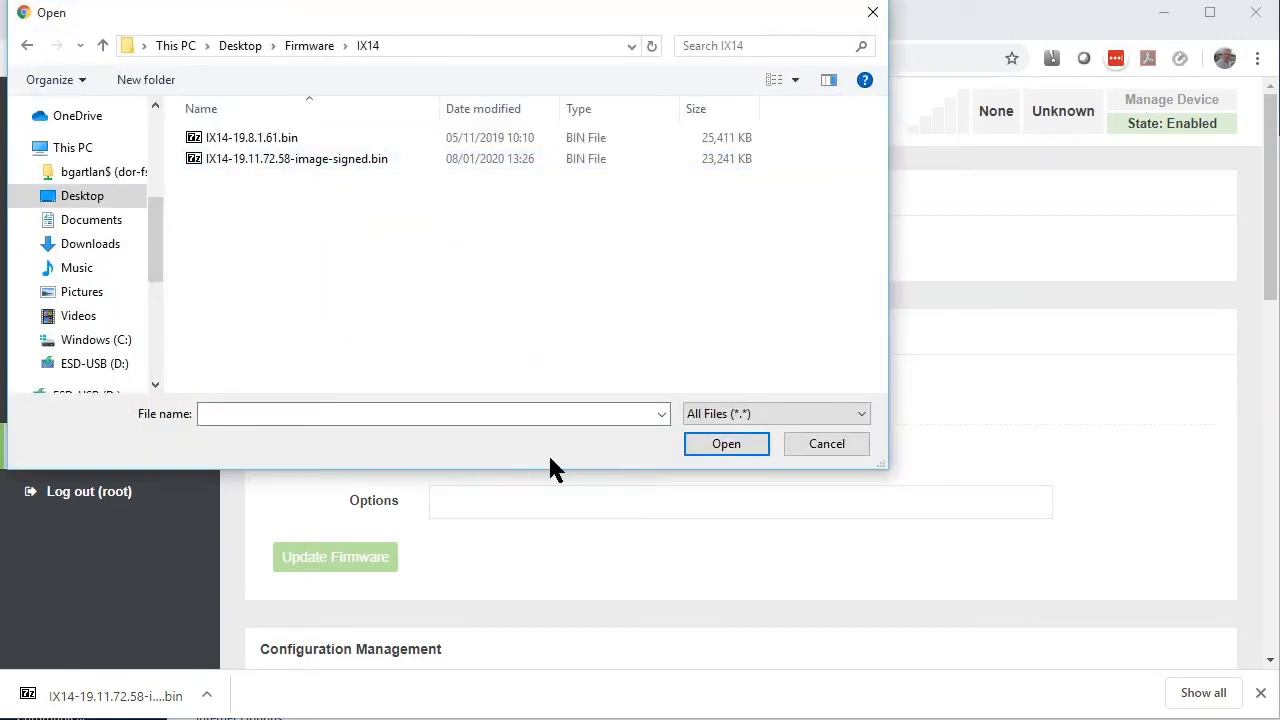
left_click(318, 161)
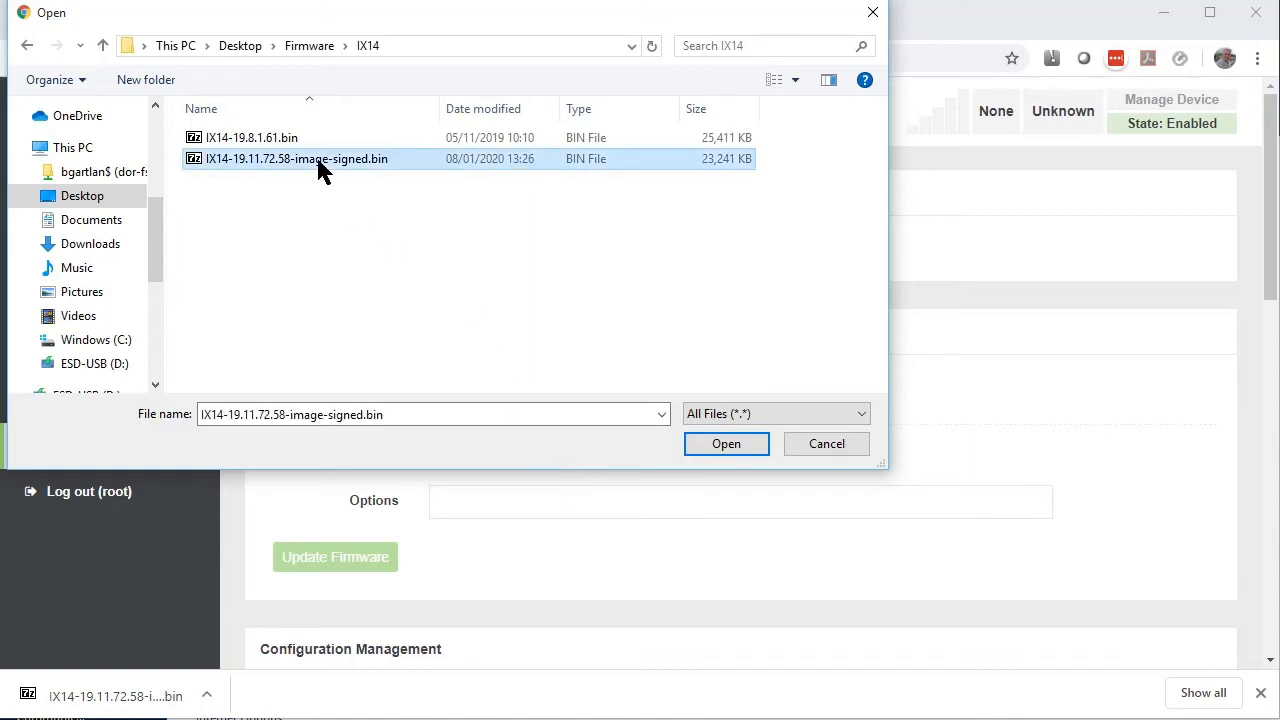
left_click(748, 445)
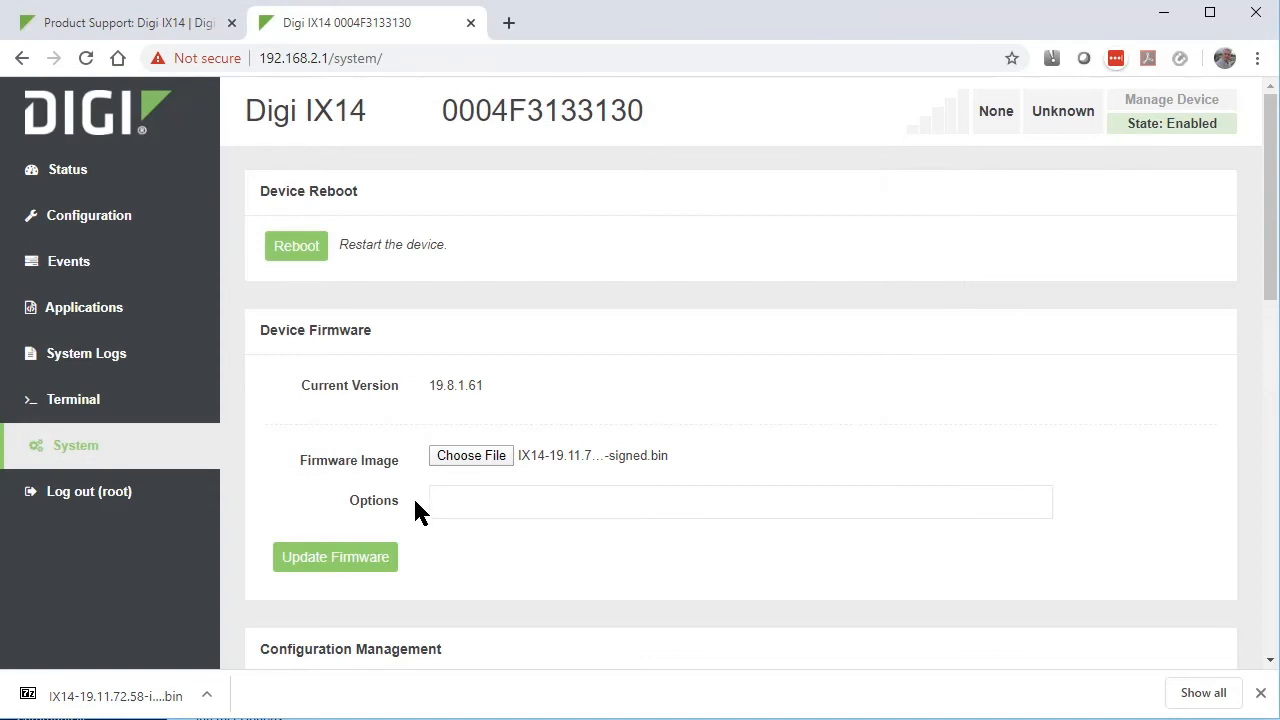
left_click(349, 562)
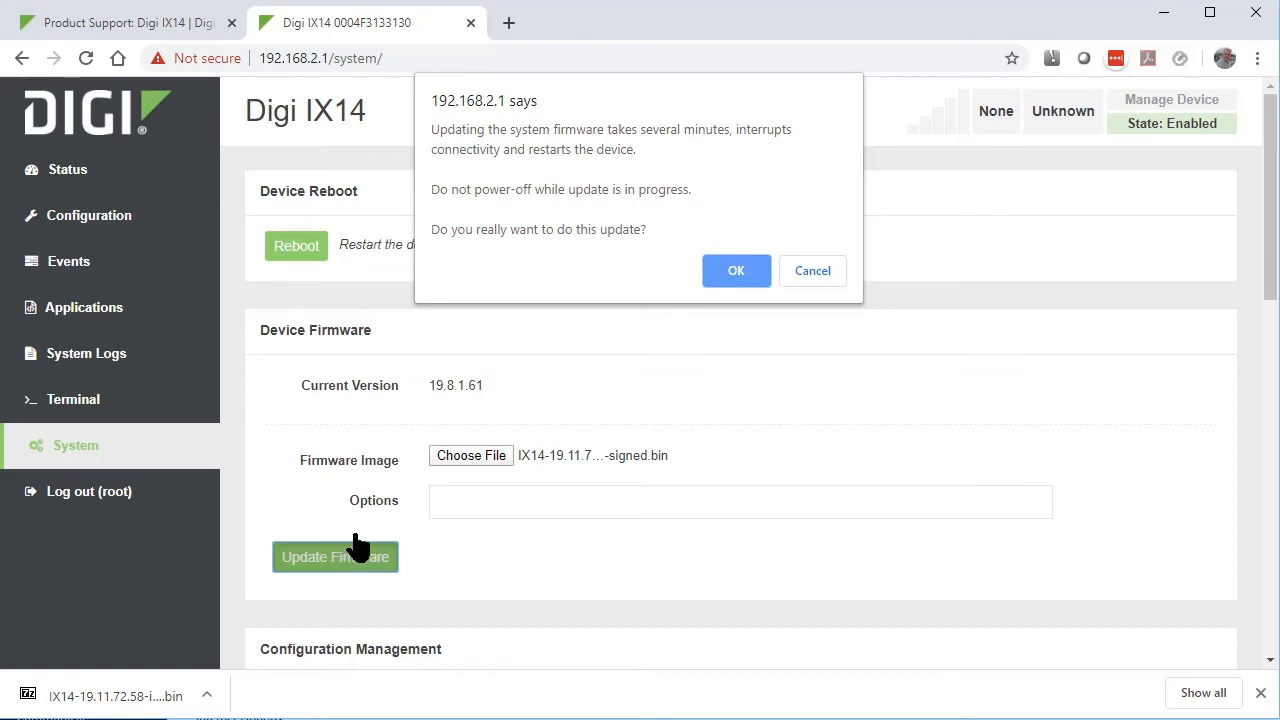
- Confirm the update, log back in after reboot, and check the dashboard shows 19.11.72.58
left_click(736, 269)
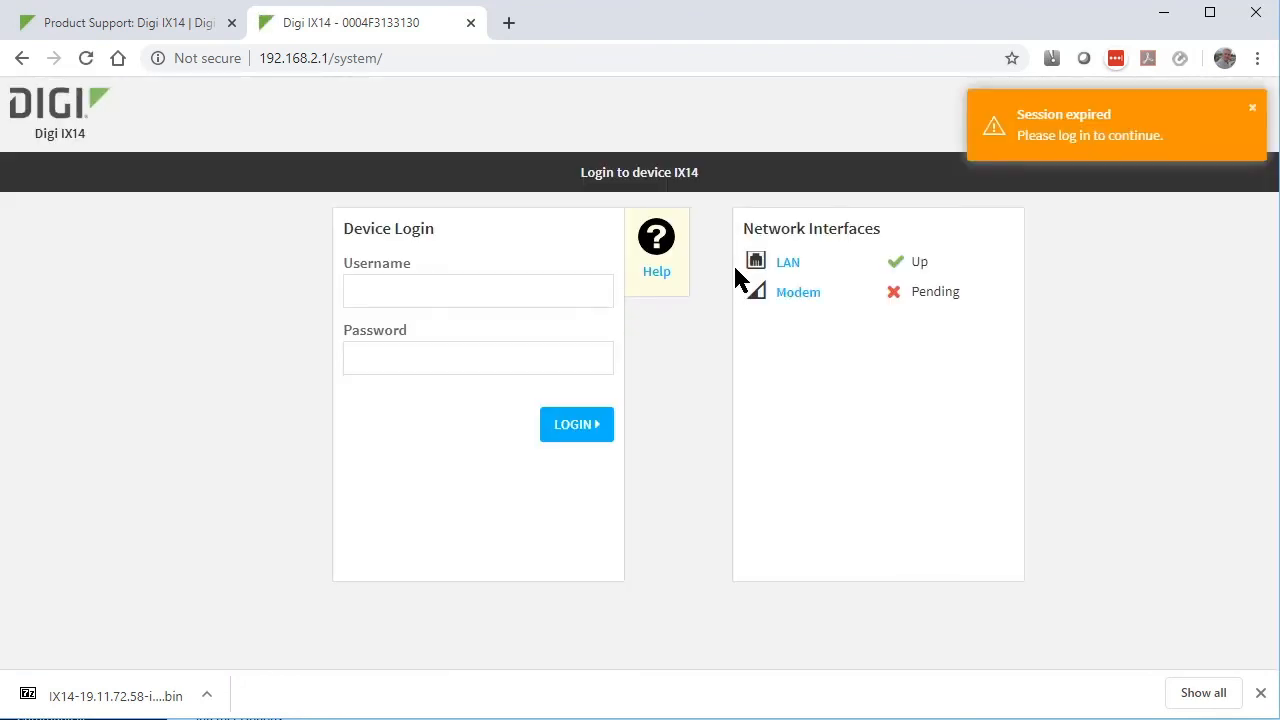
left_click(401, 289)
type("root")
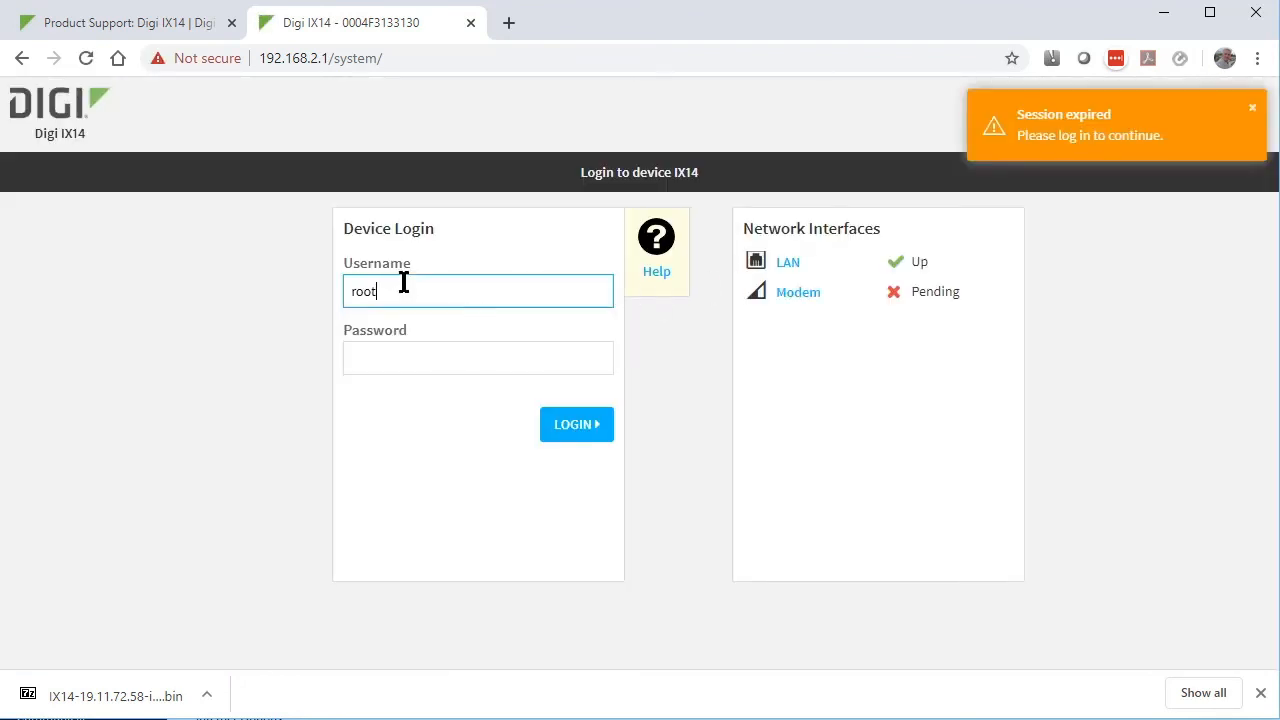
key("Tab")
type("**********")
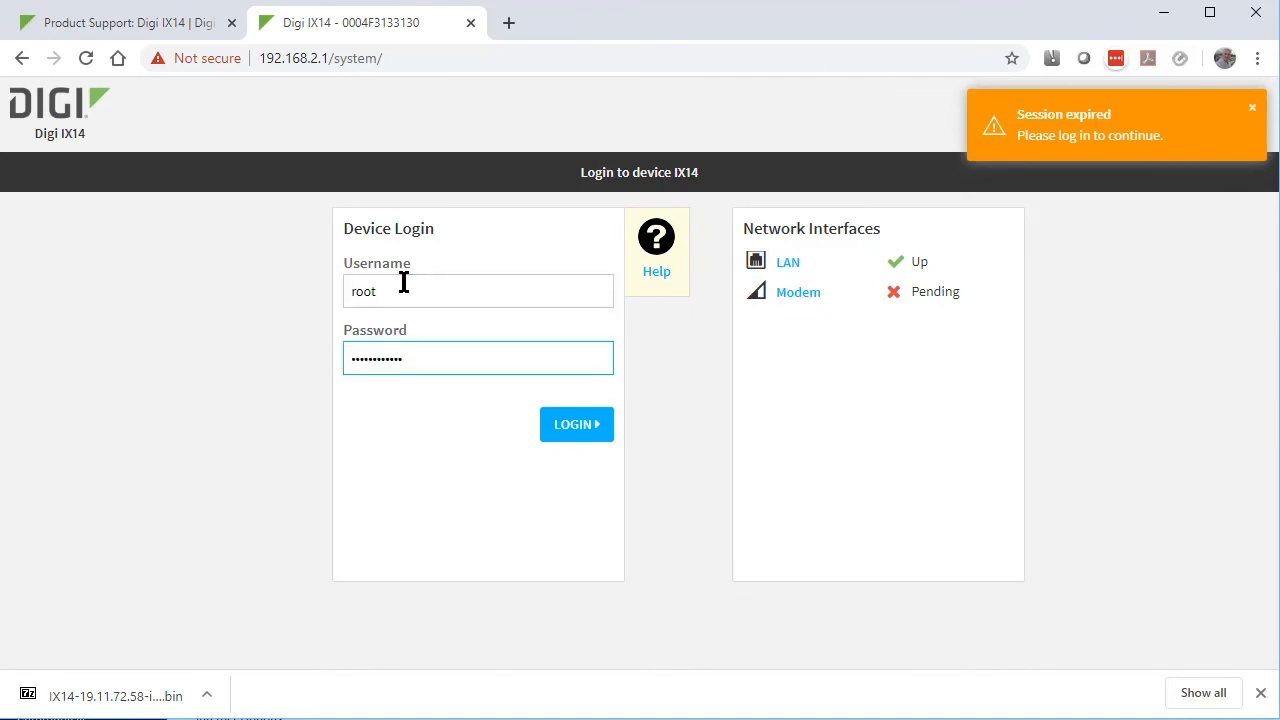
key("Return")
left_click(793, 118)
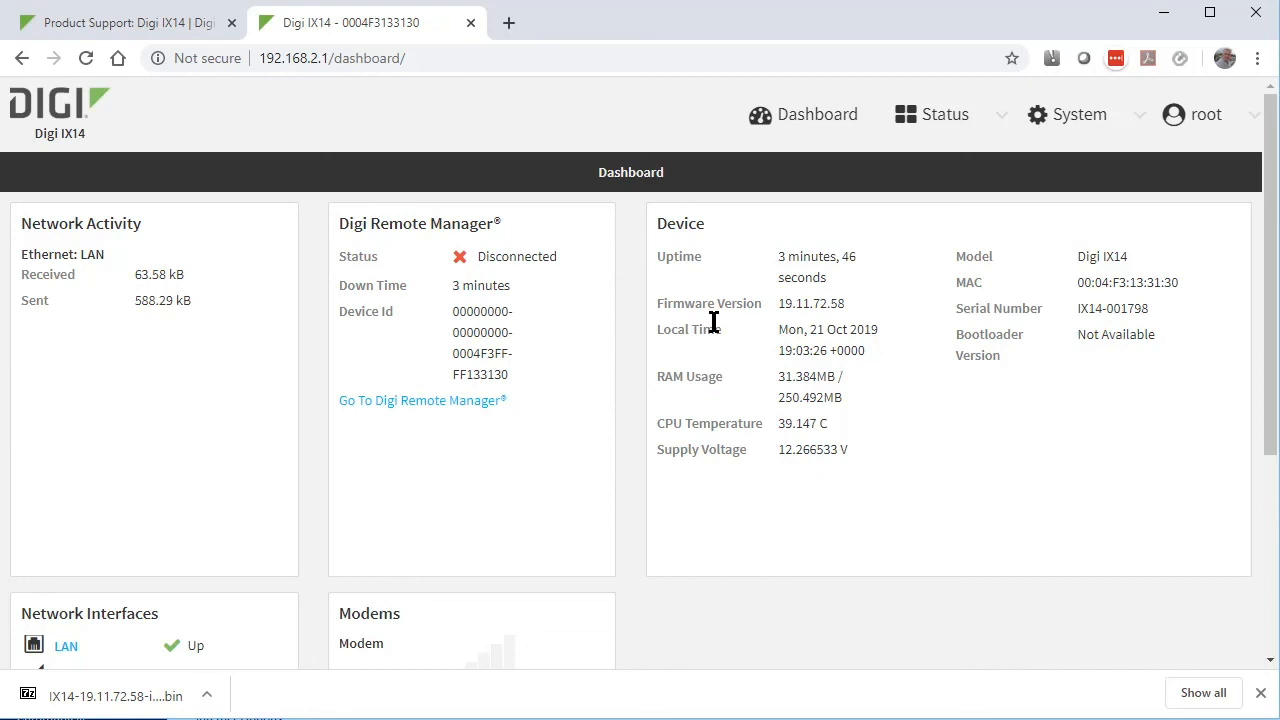
- Open the Digi IX14 User Guide from Documentation and expand its Contents chapter list
left_click(130, 22)
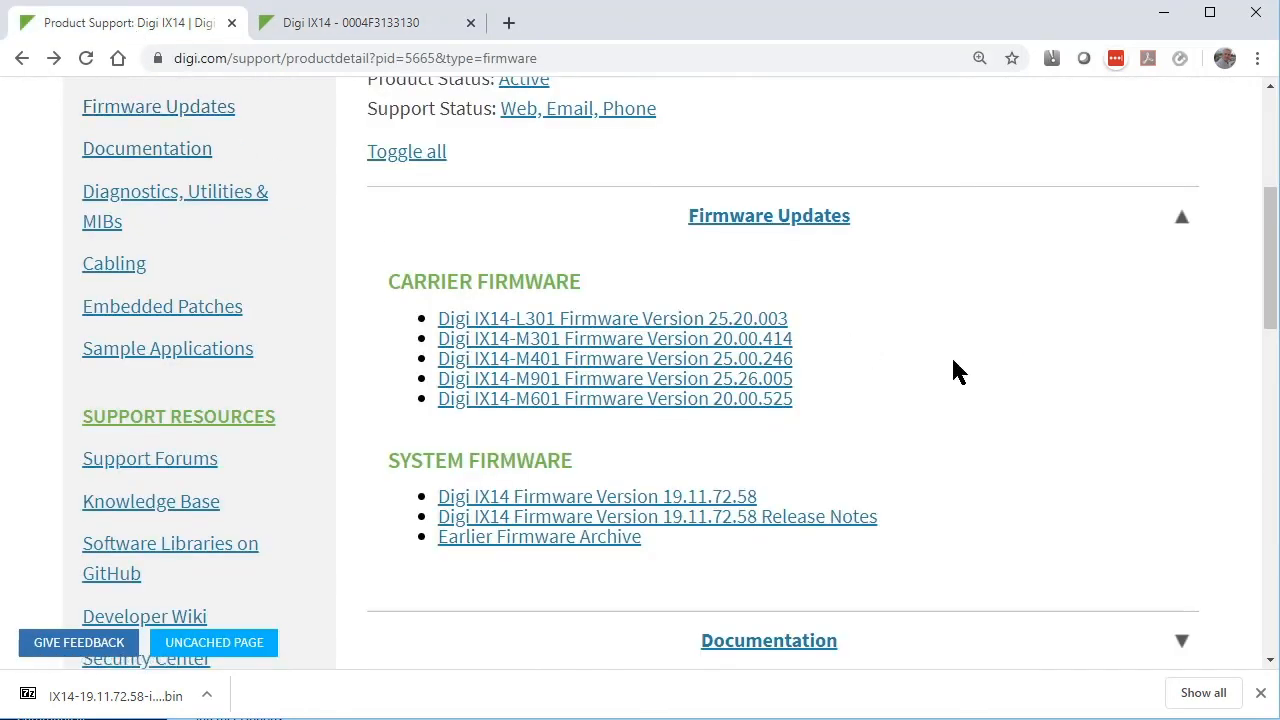
scroll(951, 371, "down", 4)
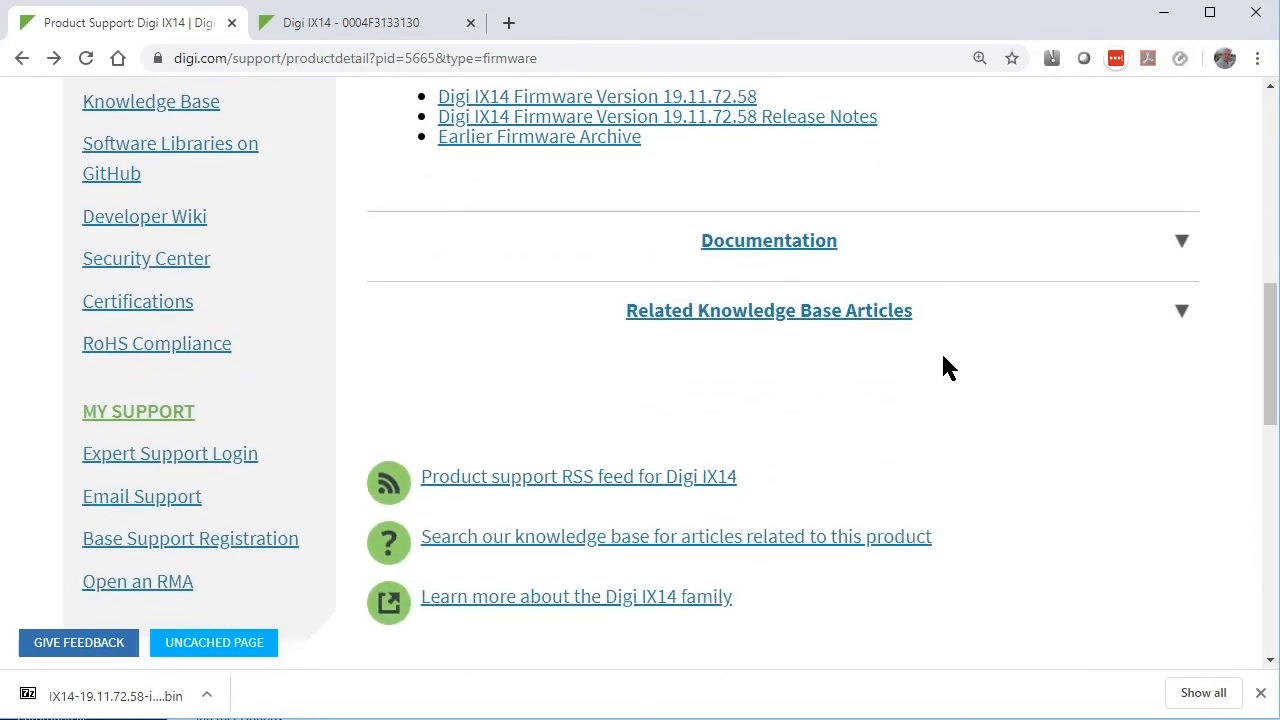
left_click(815, 253)
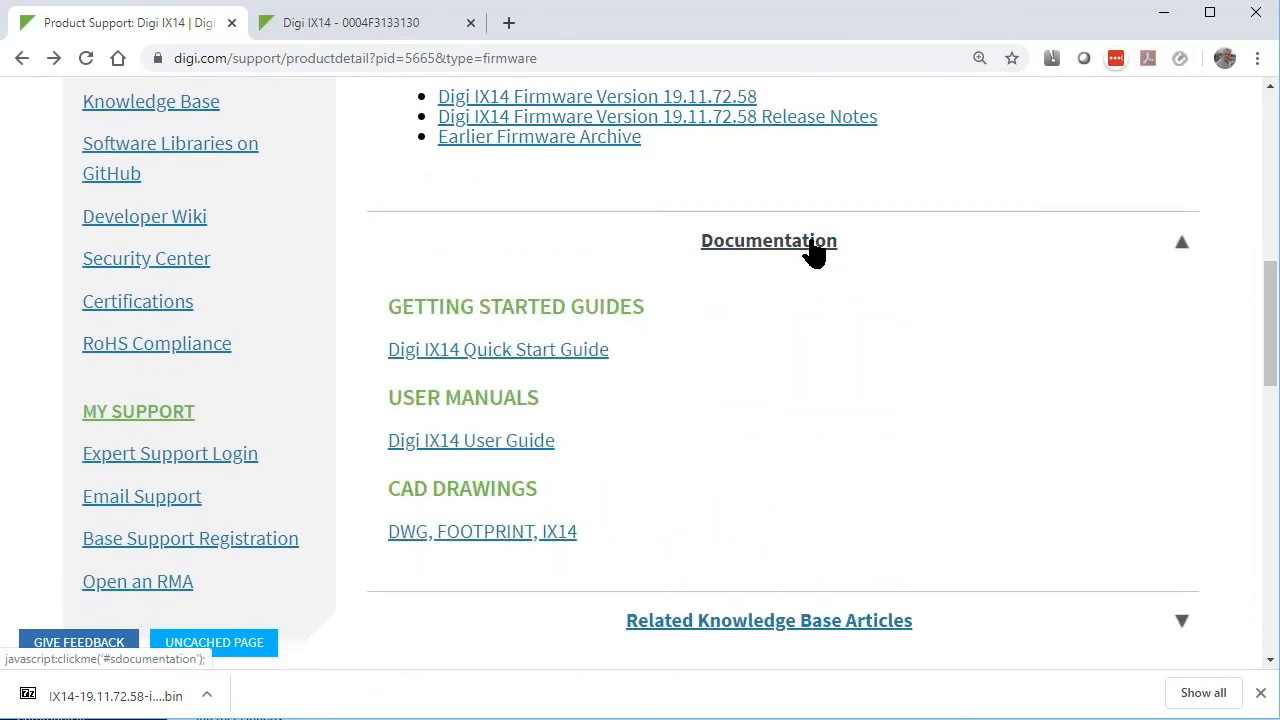
left_click(551, 443)
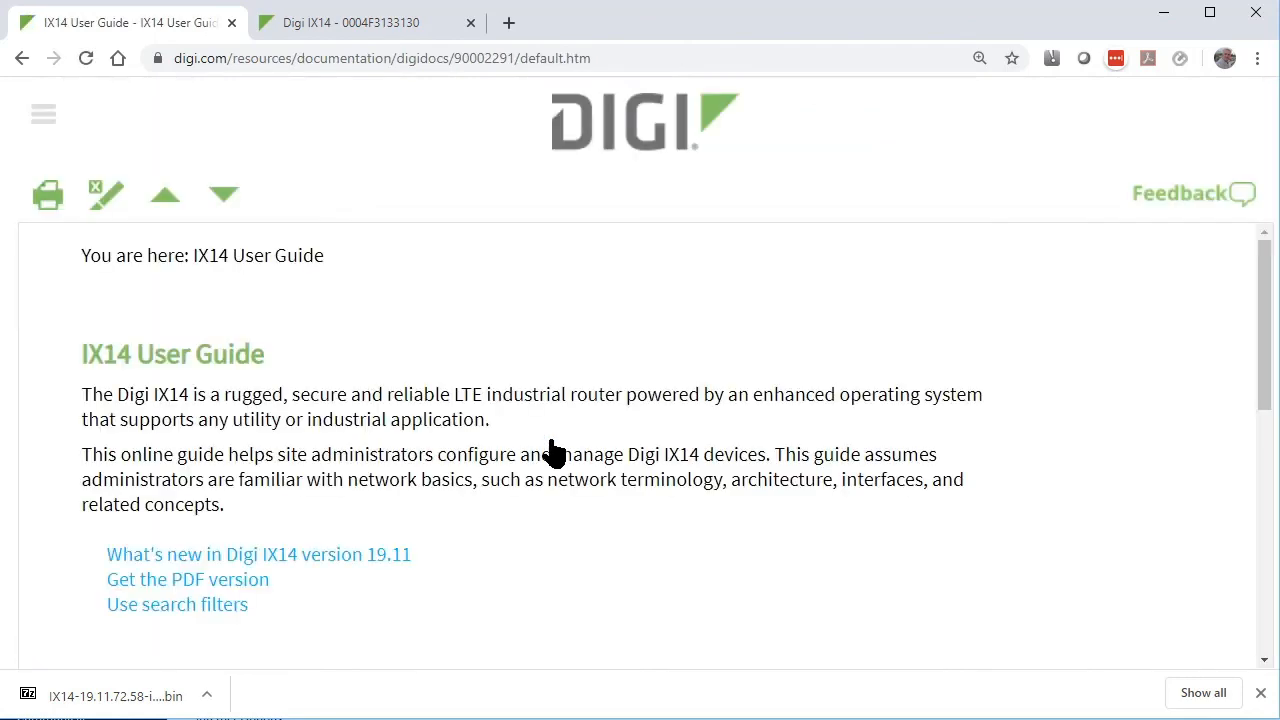
left_click(45, 115)
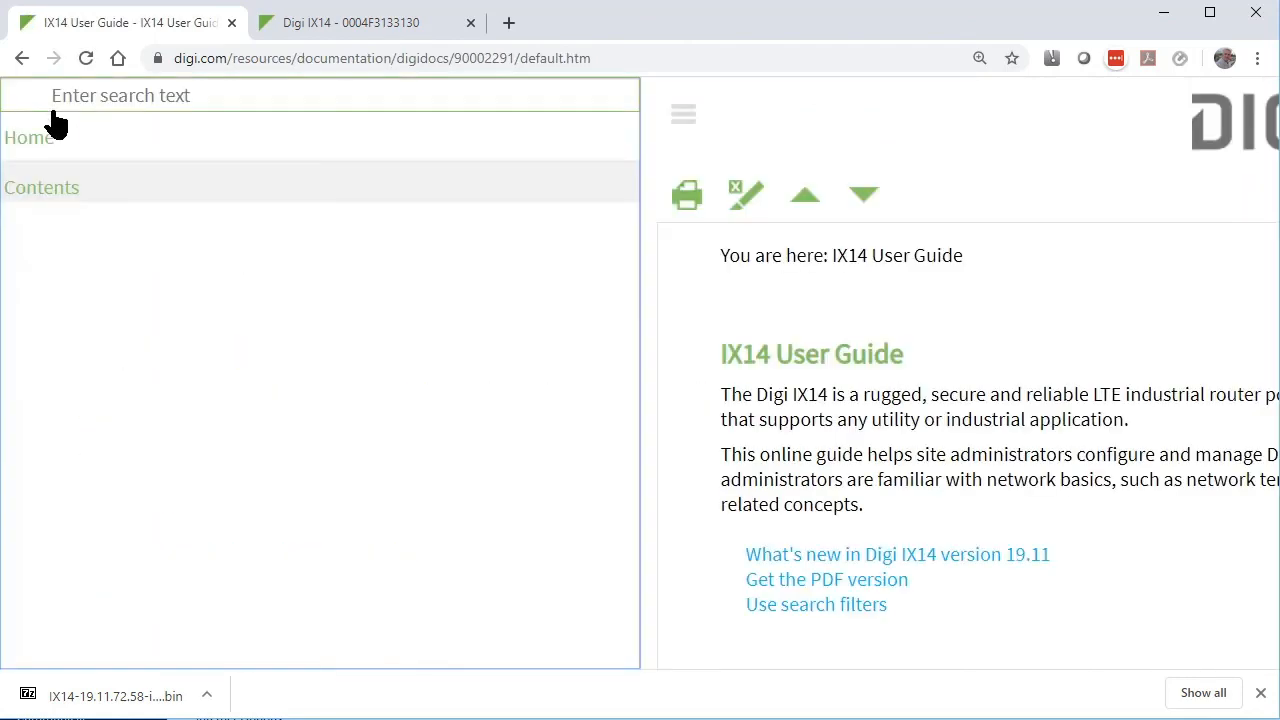
left_click(49, 190)
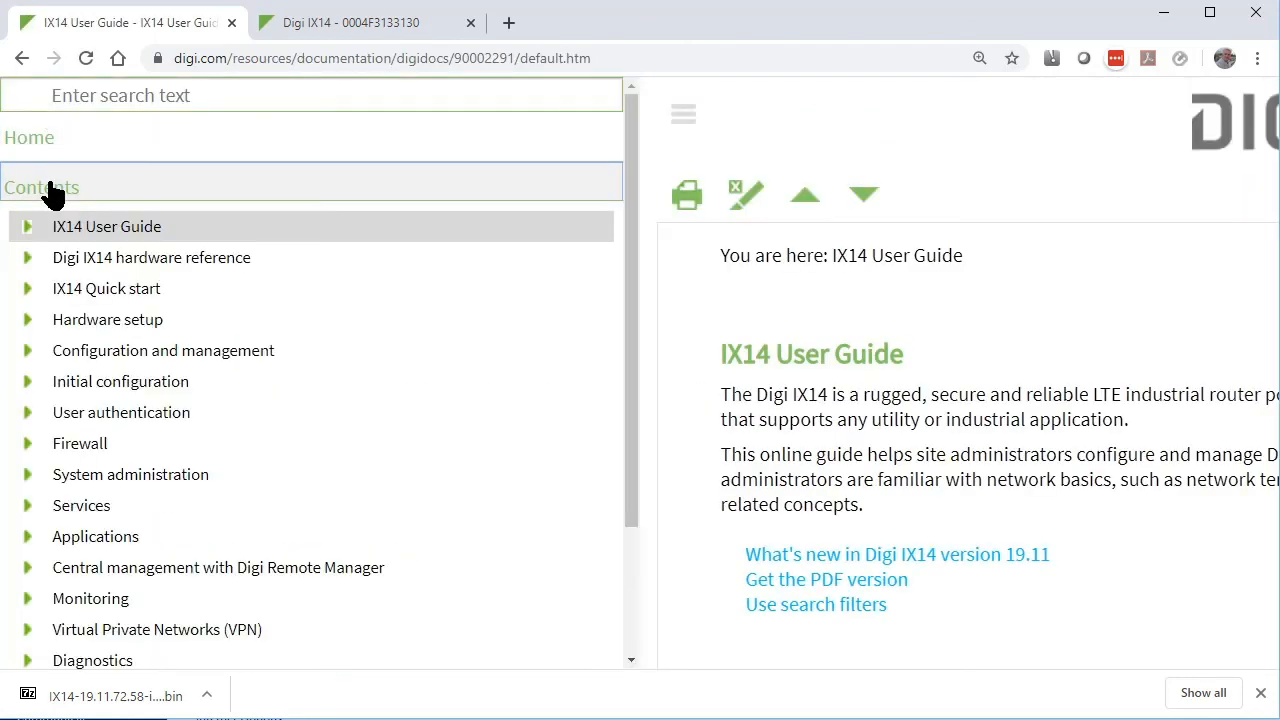
left_click(172, 100)
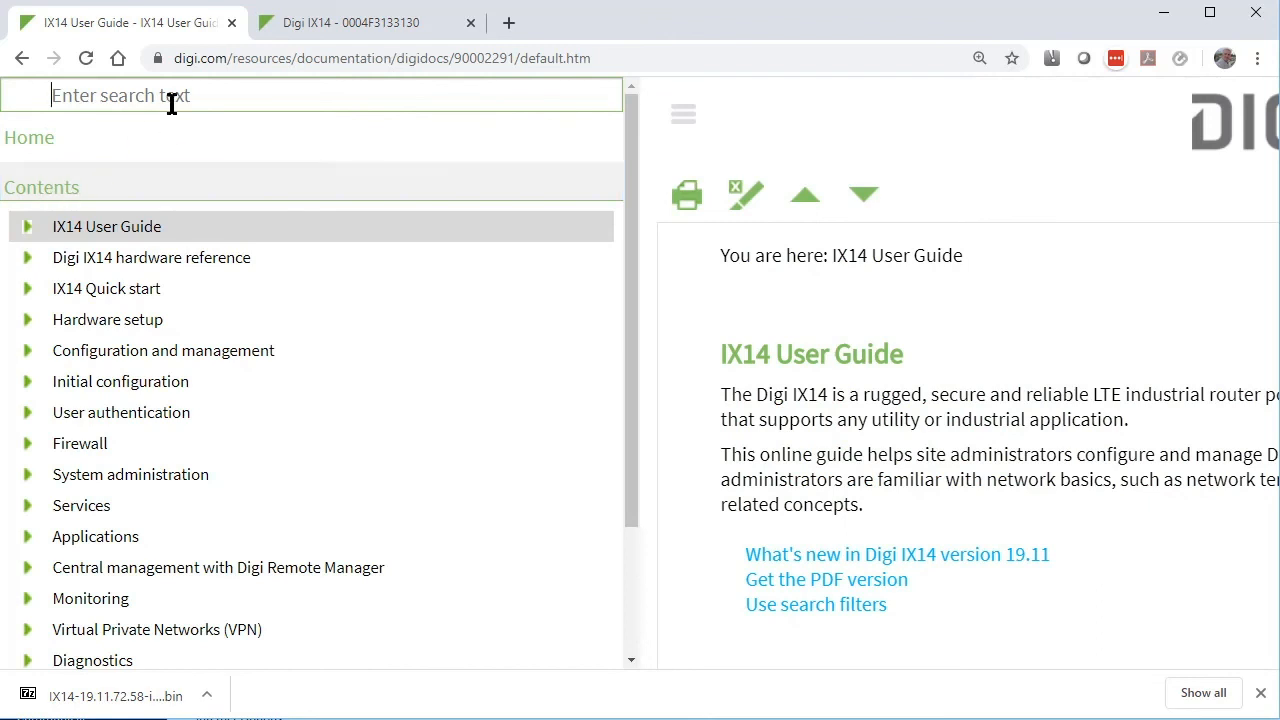